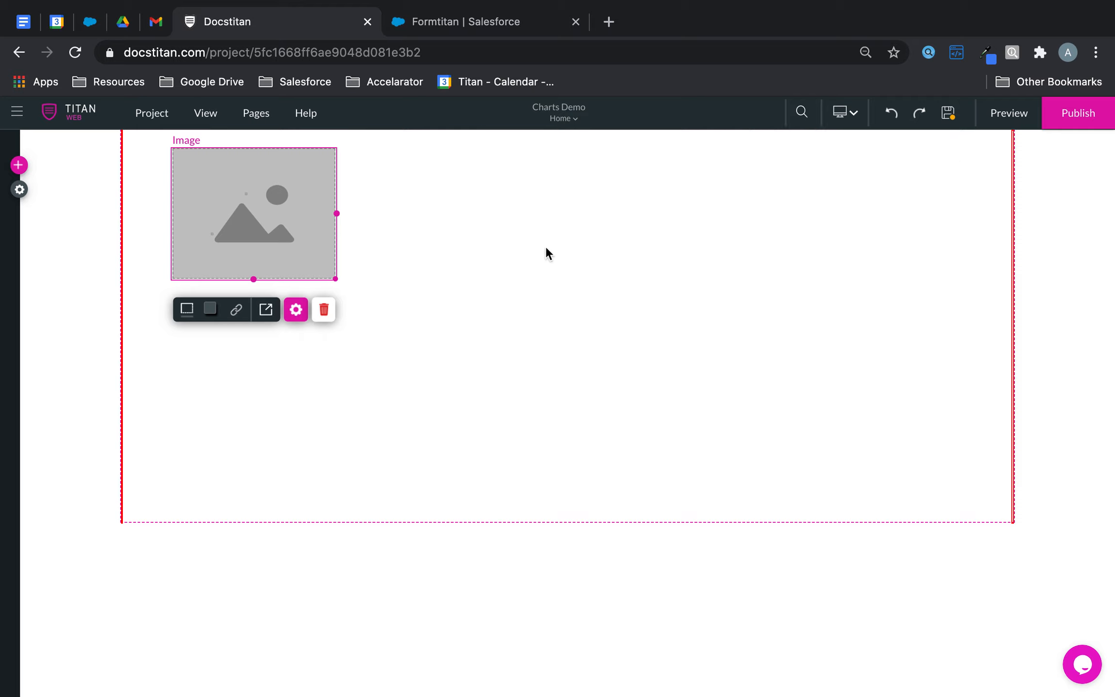
- Enlarge the placeholder image and centre it so that it fills most of the strip, leaving a narrow margin around it
drag(333, 279, 873, 355)
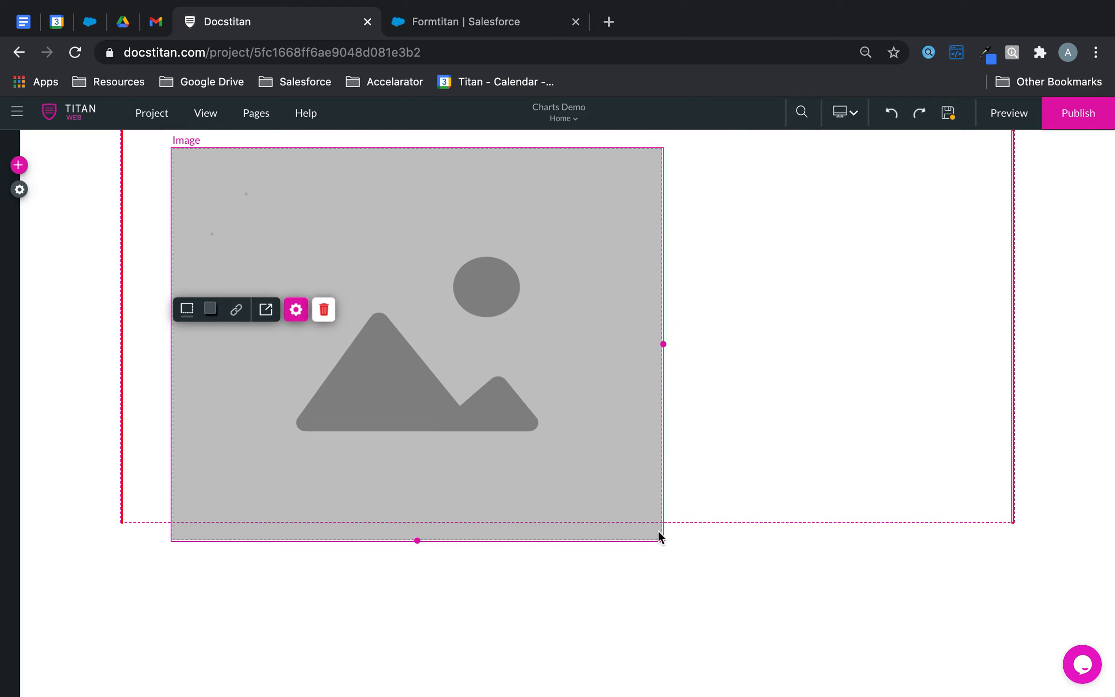
drag(662, 540, 735, 417)
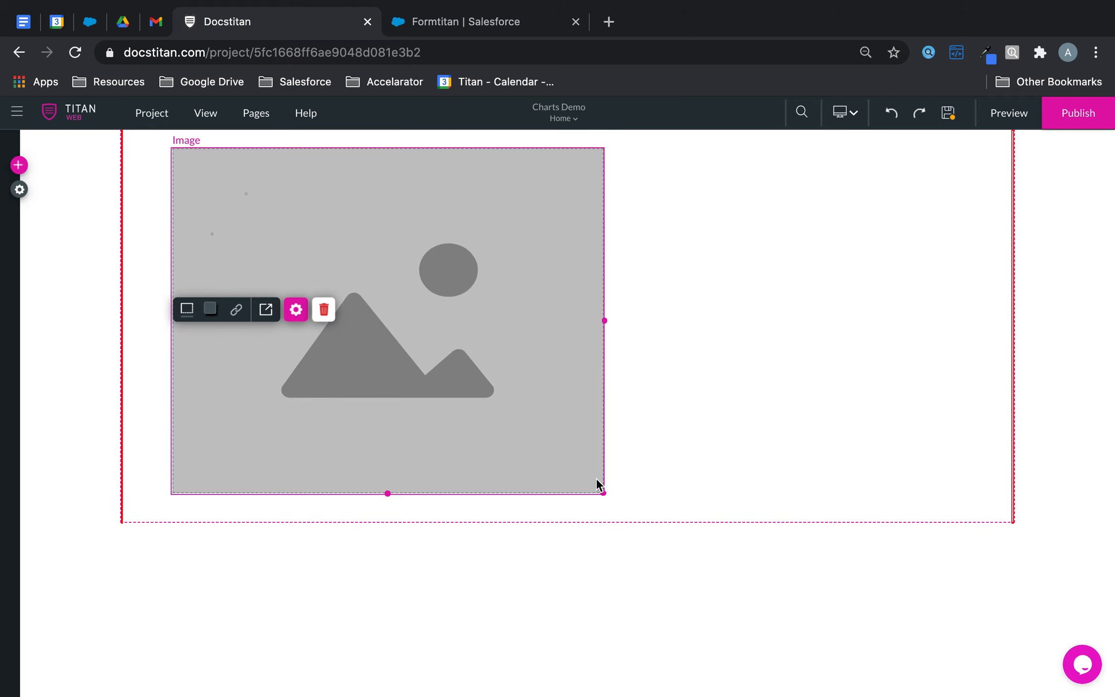
drag(604, 320, 984, 306)
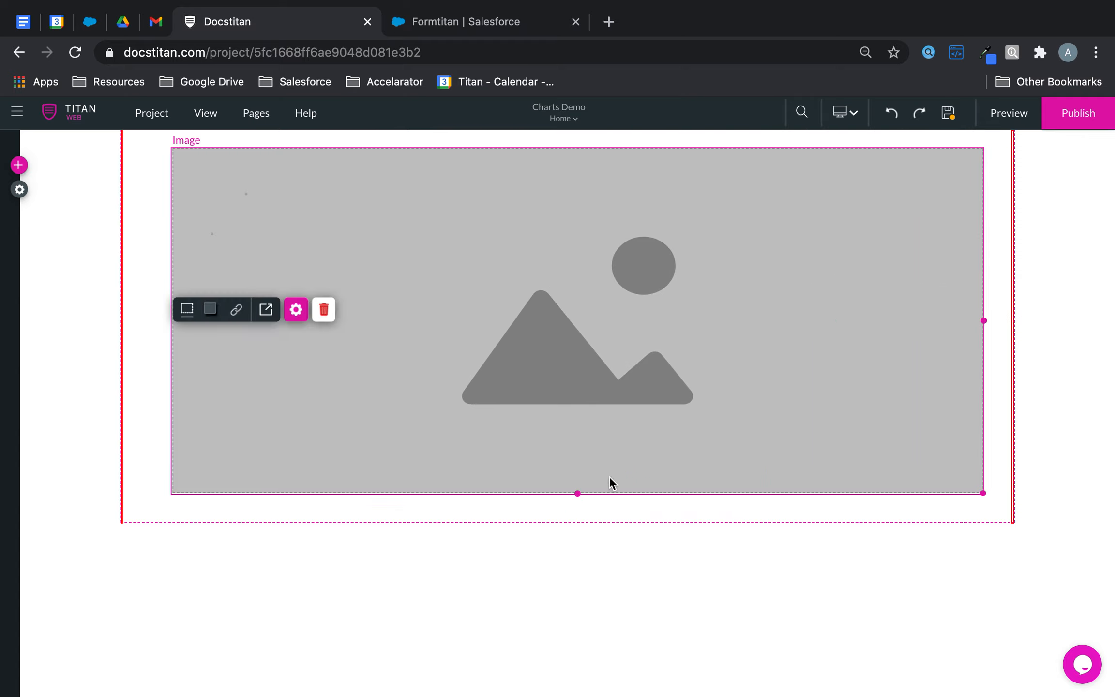
mouse_move(983, 492)
mouse_down()
mouse_move(1000, 515)
mouse_move(965, 485)
mouse_up()
drag(569, 486, 567, 498)
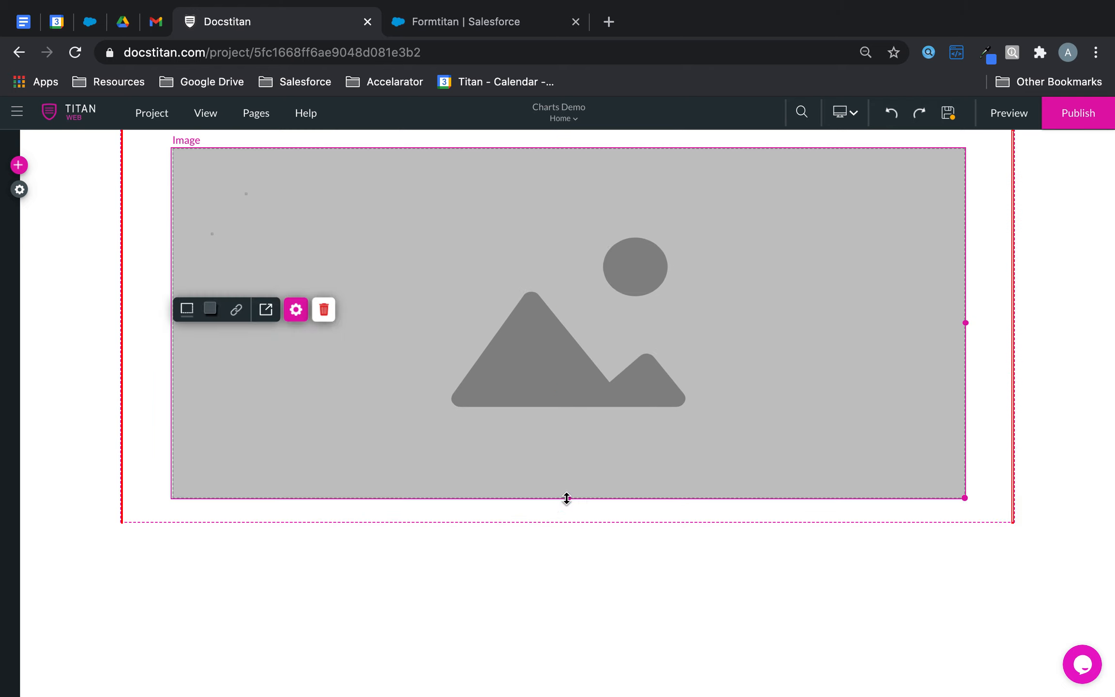
drag(681, 415, 692, 409)
drag(578, 495, 576, 499)
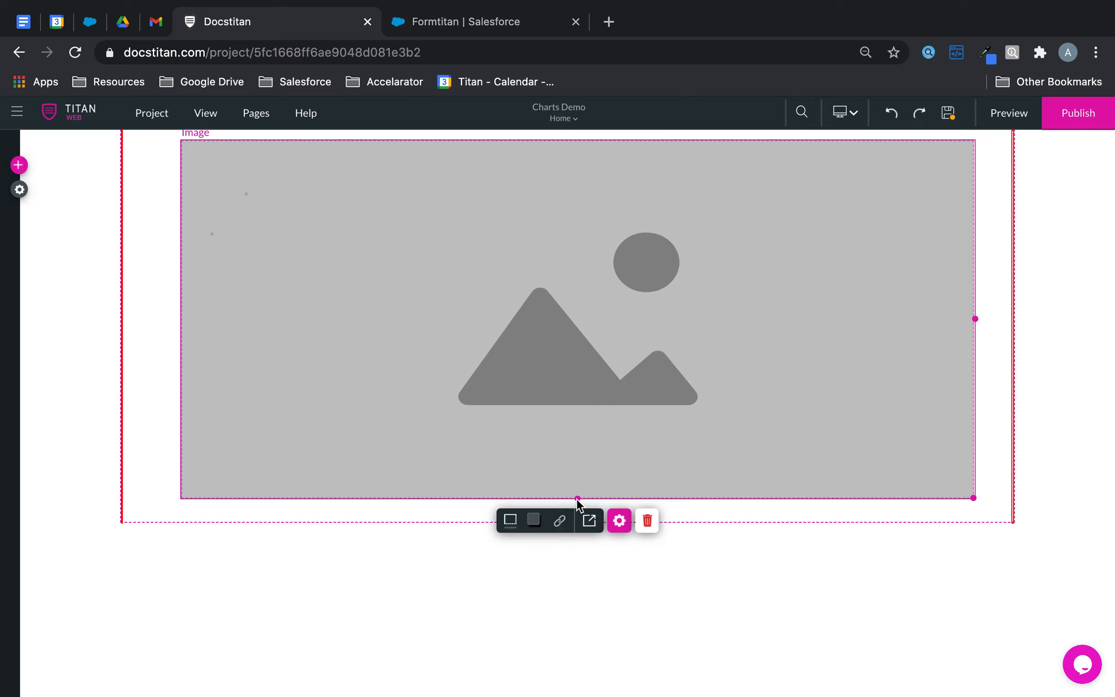
- Look at the image's shadow options and its predefined on-click actions, then close them without changes
click(533, 521)
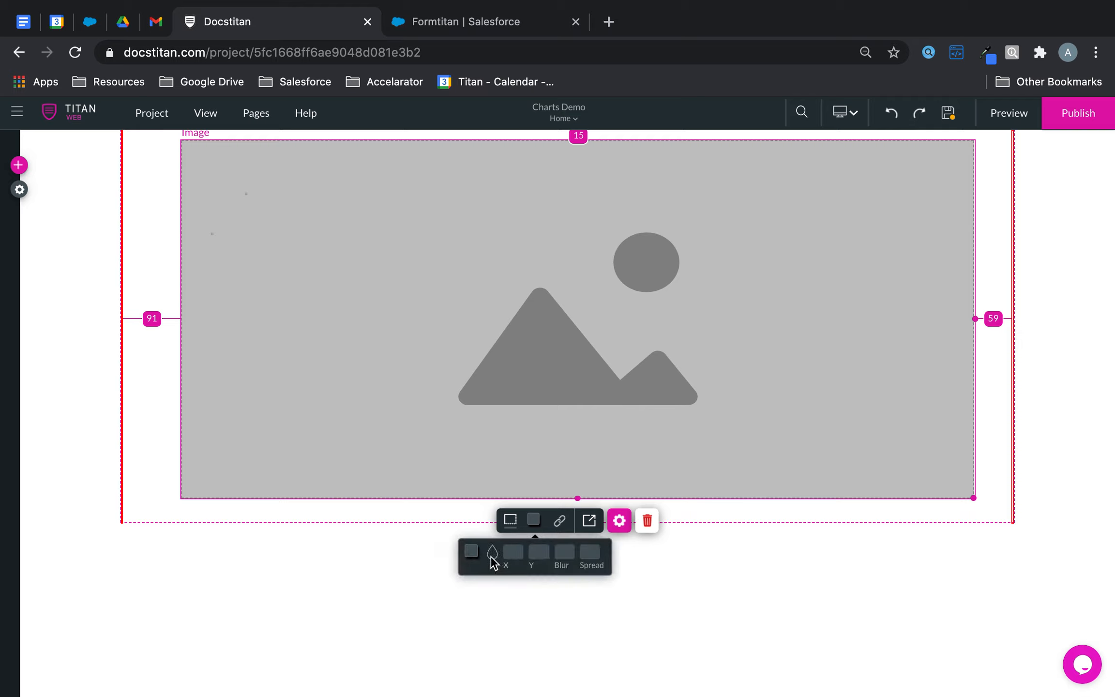
click(563, 522)
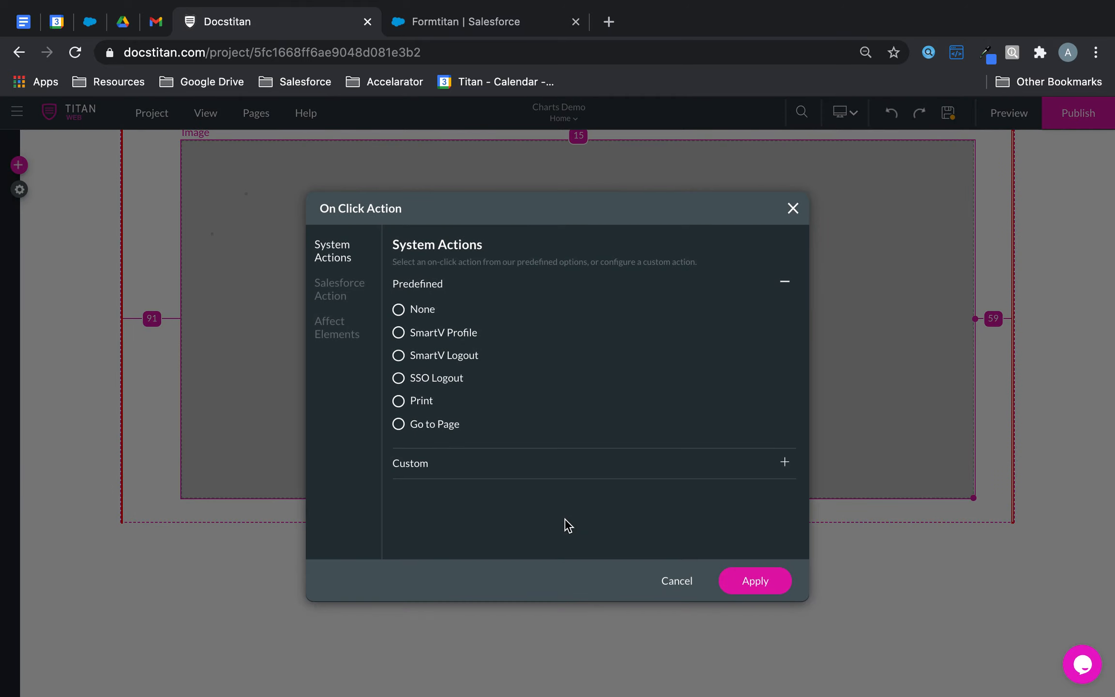
click(793, 208)
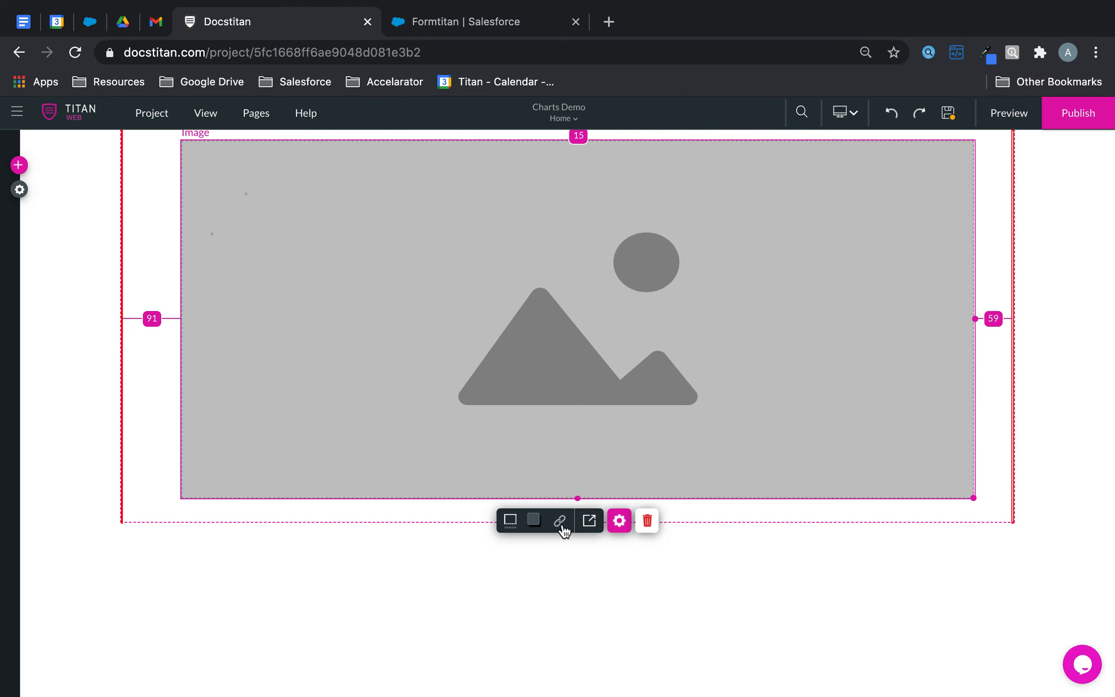
- Examine the image's interactivity settings, including the custom system actions, Salesforce actions and affected elements available for its on-click action
click(620, 521)
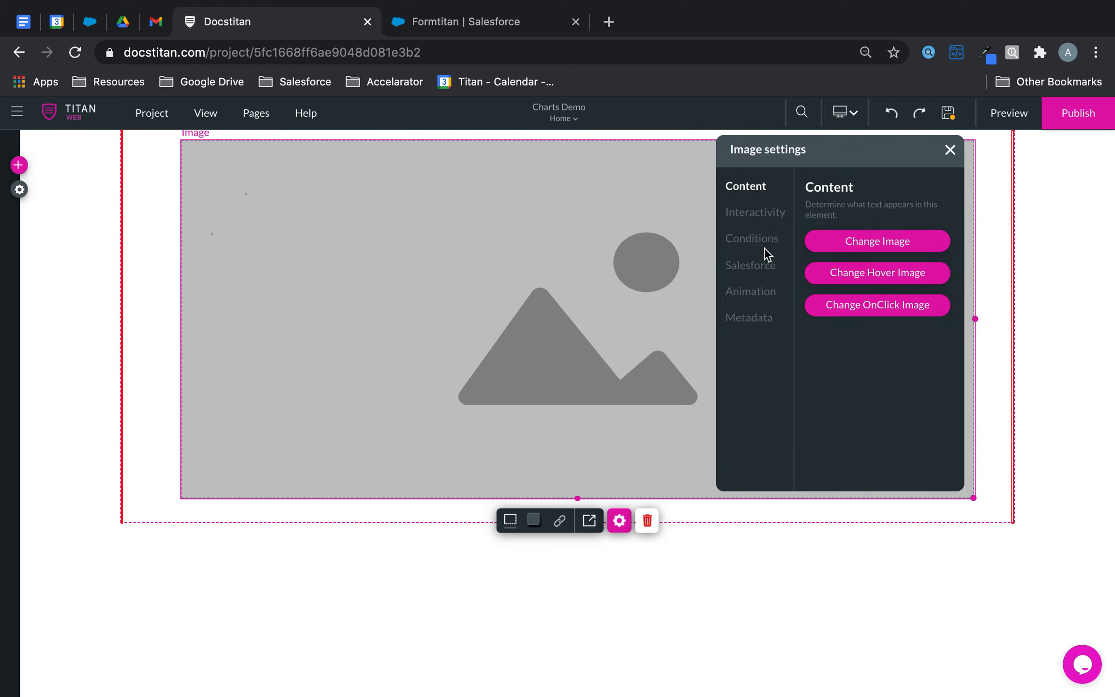
click(772, 215)
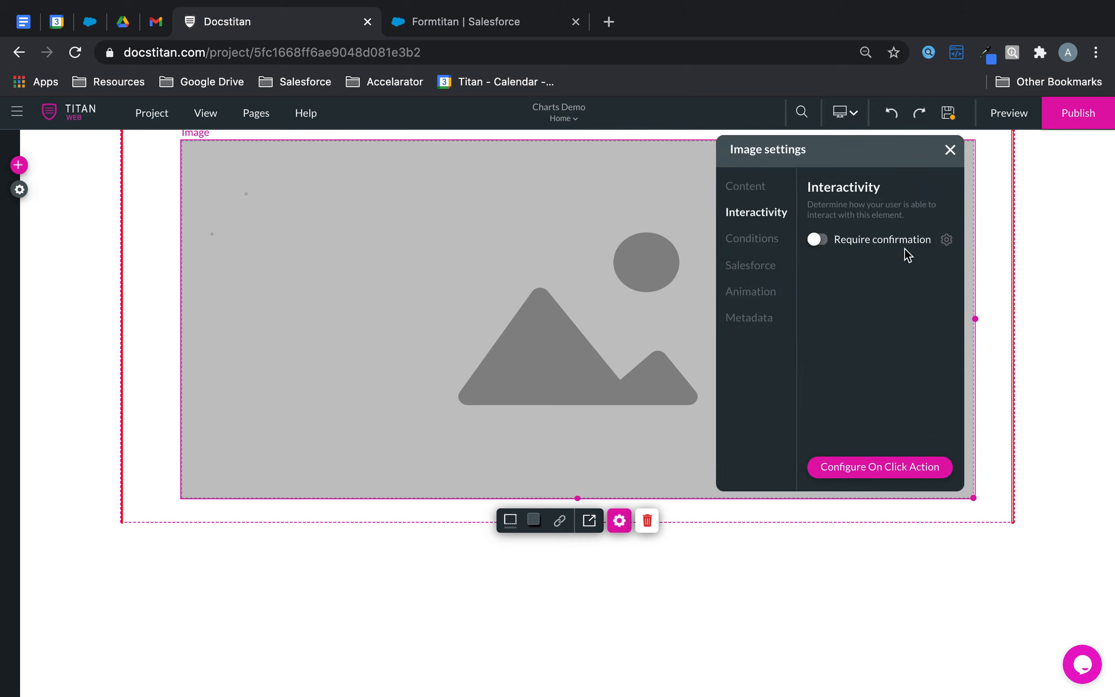
click(882, 471)
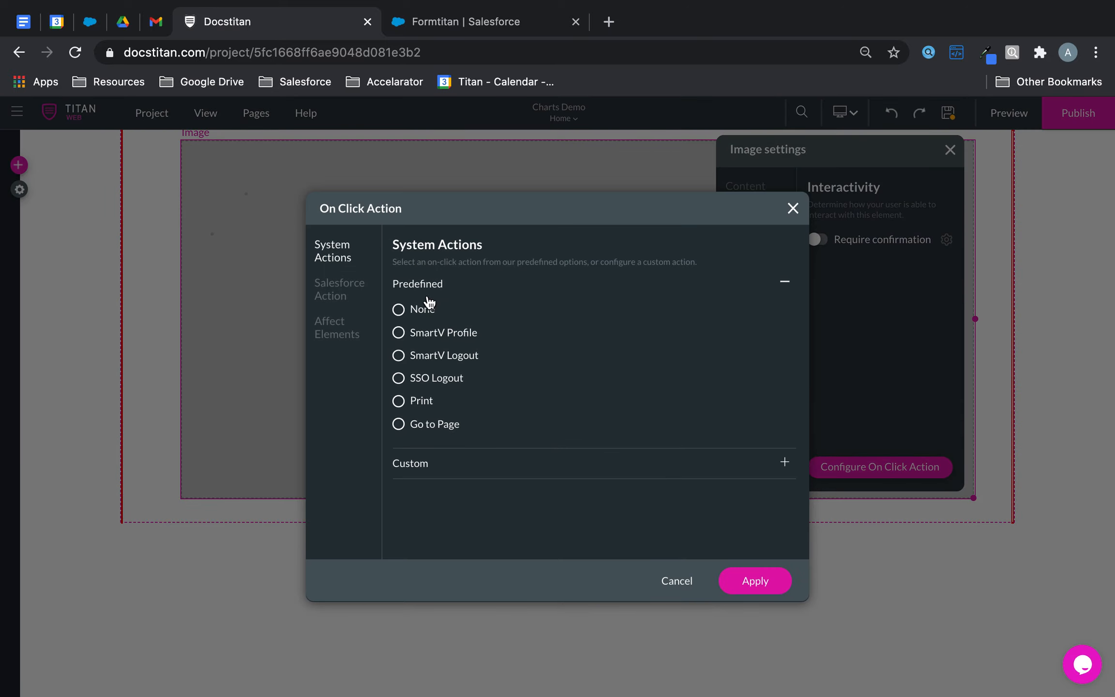
click(418, 465)
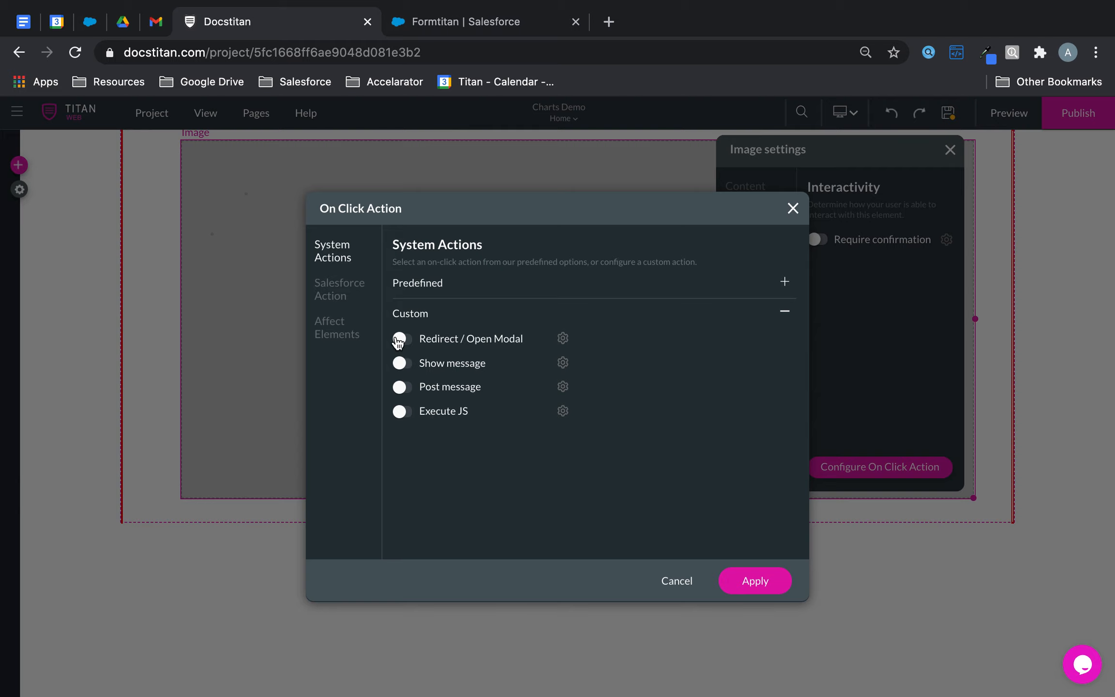
click(345, 293)
click(342, 334)
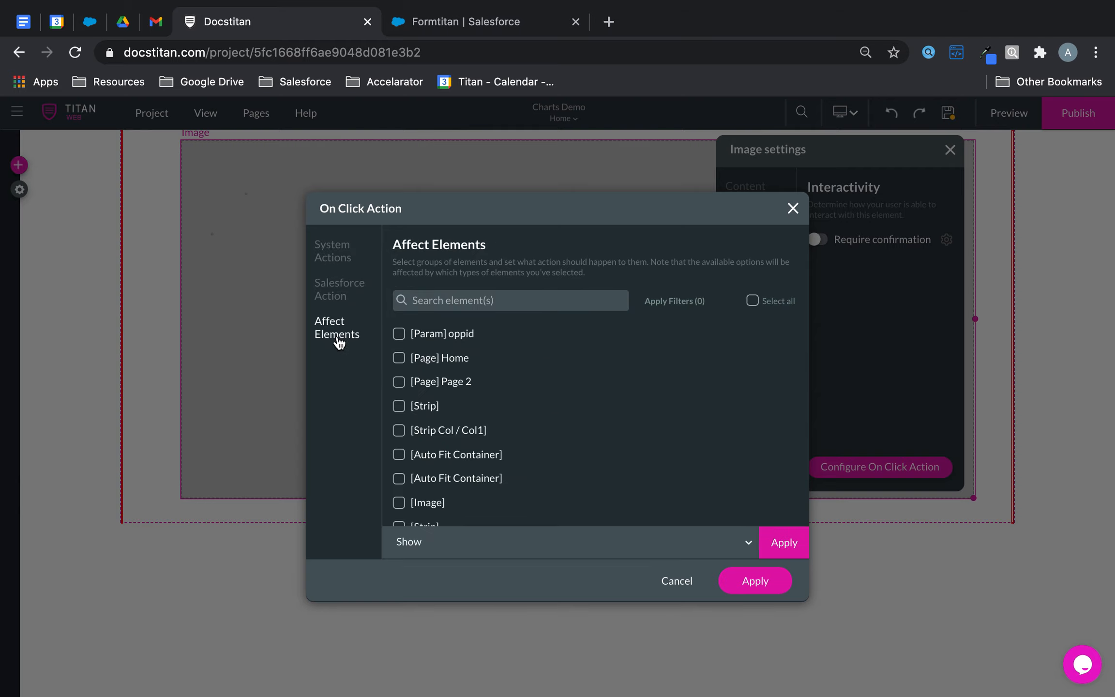
click(793, 209)
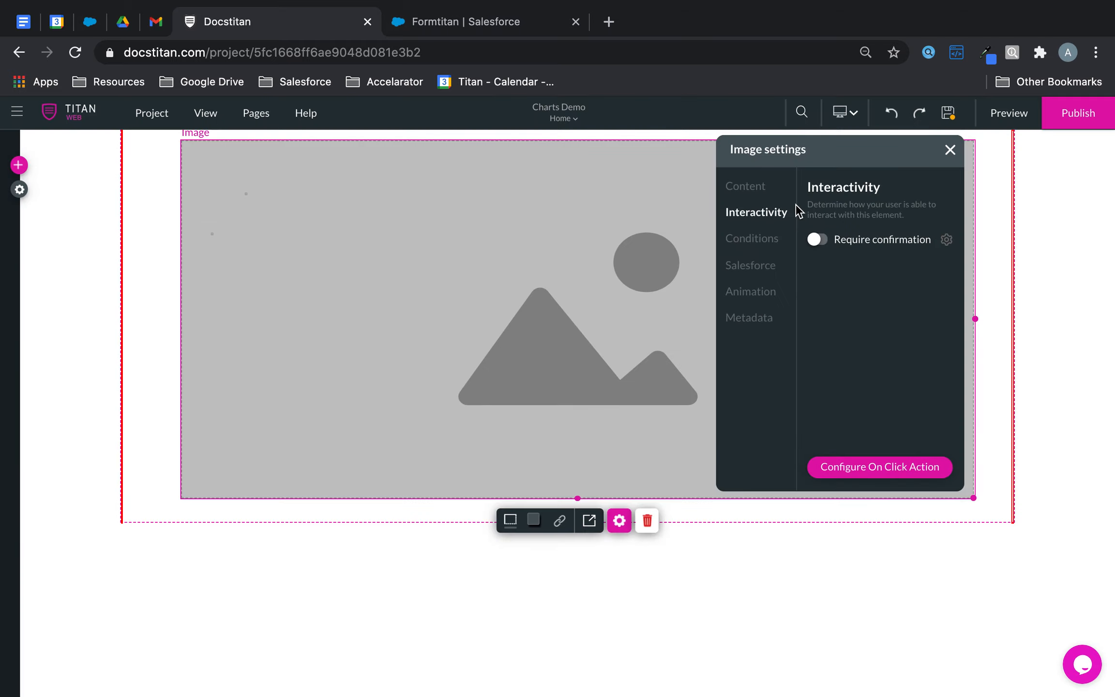
- Open the image chooser from the image's content settings and delete all the existing gallery photos
click(757, 190)
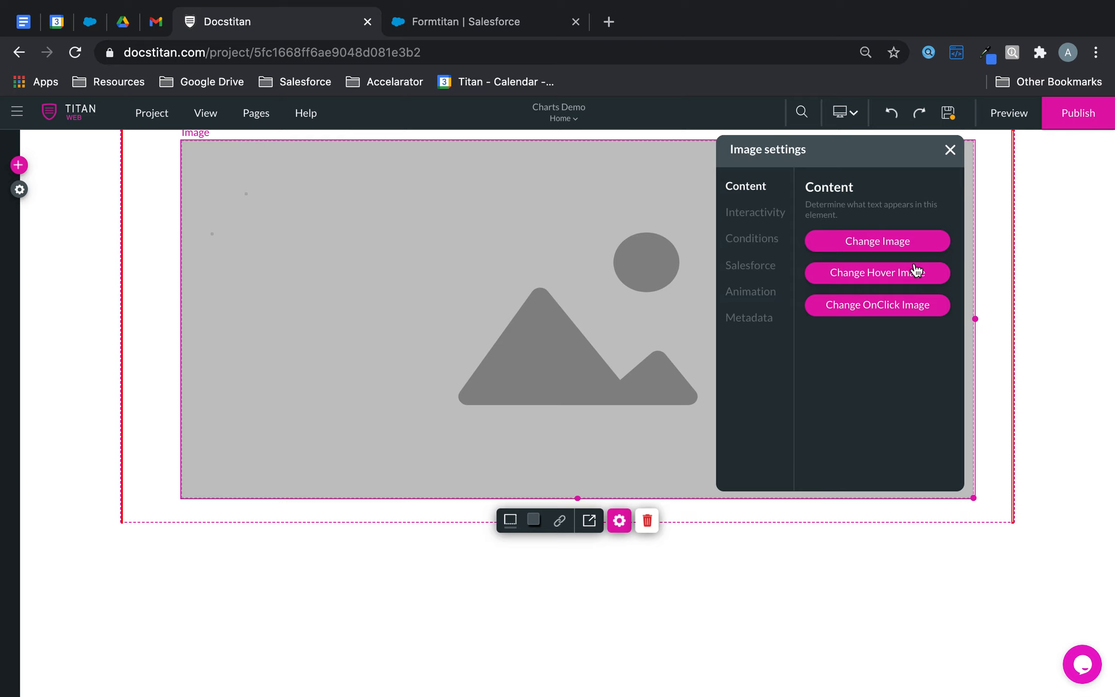
click(912, 246)
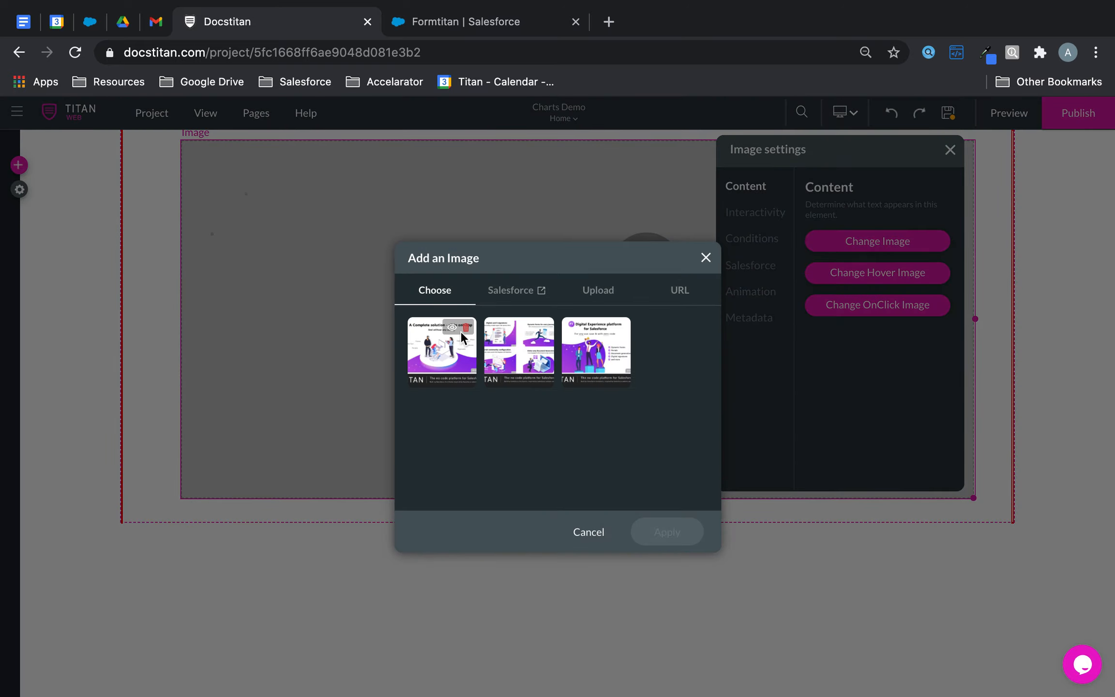
click(466, 328)
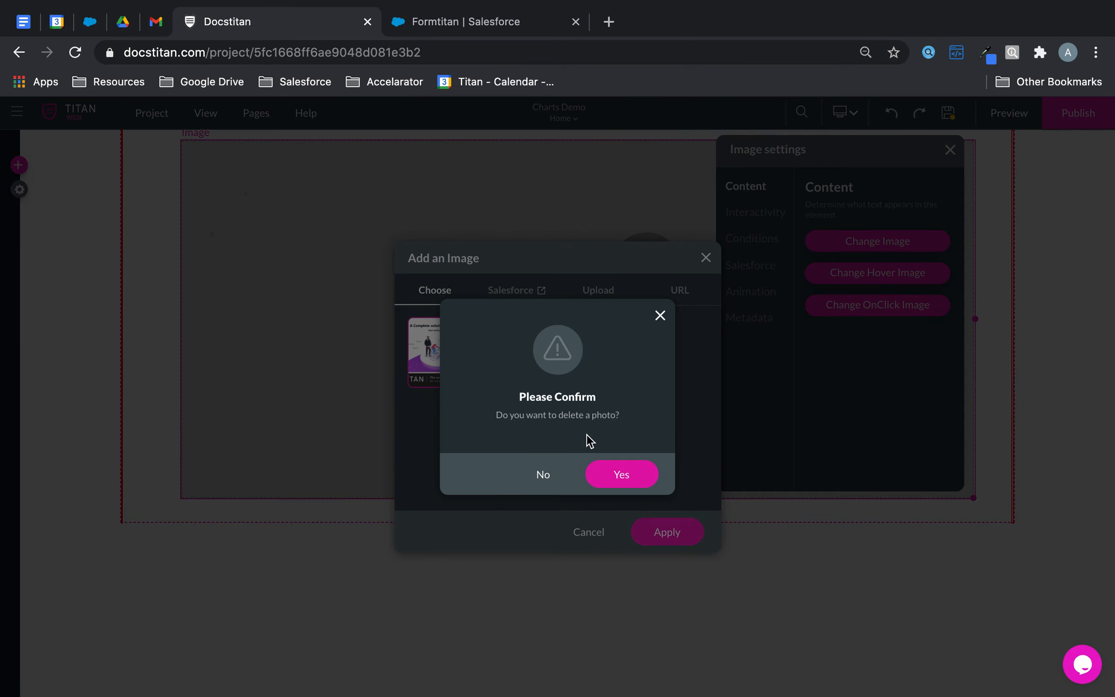
click(621, 473)
click(468, 327)
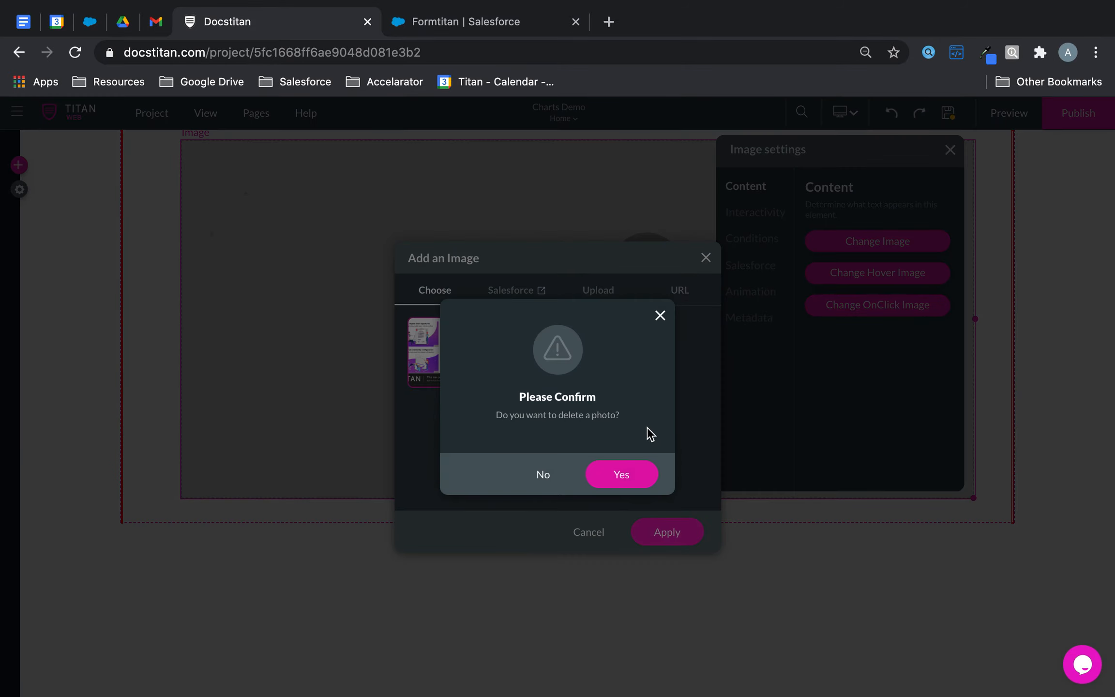
click(640, 479)
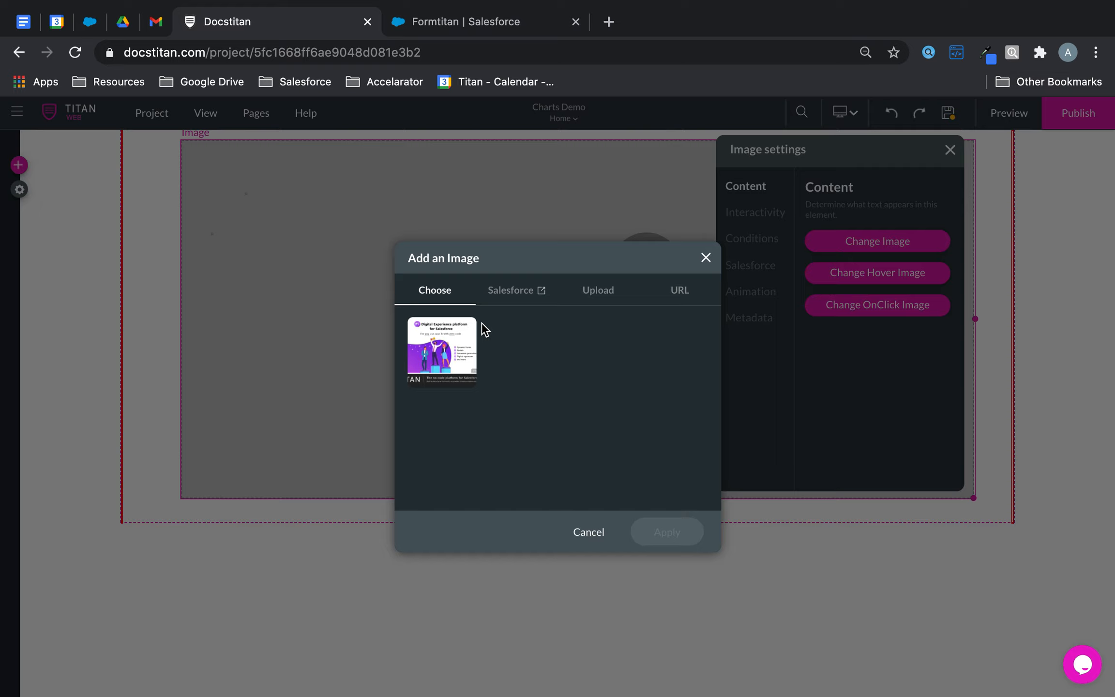
click(467, 329)
click(607, 473)
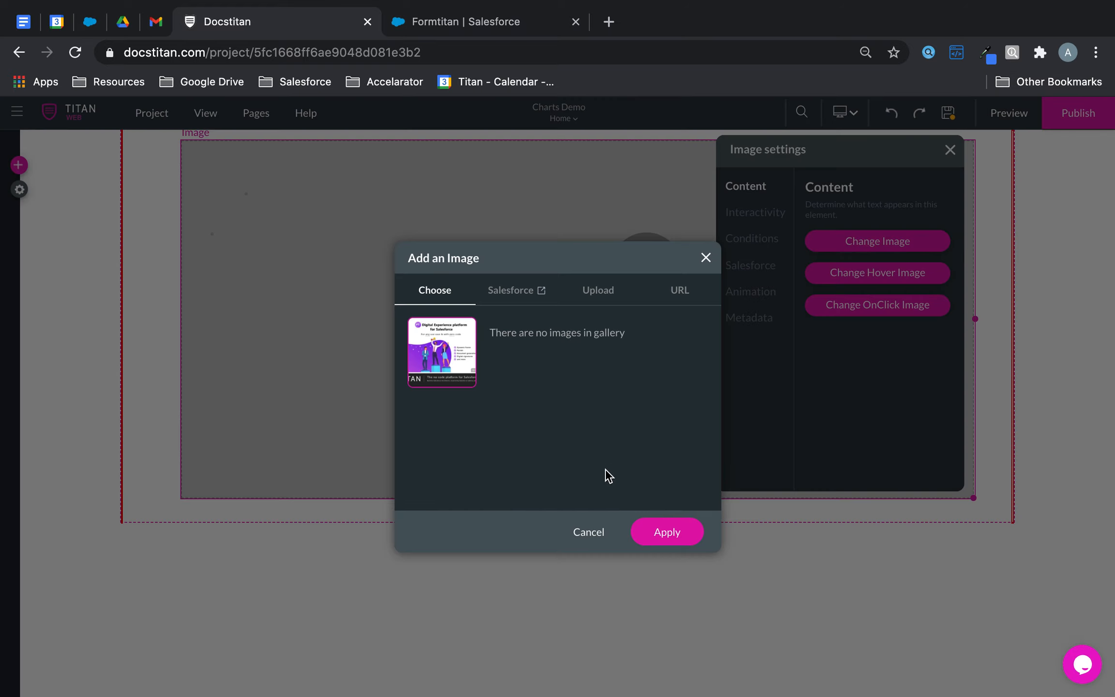
- Upload Image 2 and Image 3 from the Desktop to the image gallery
click(604, 292)
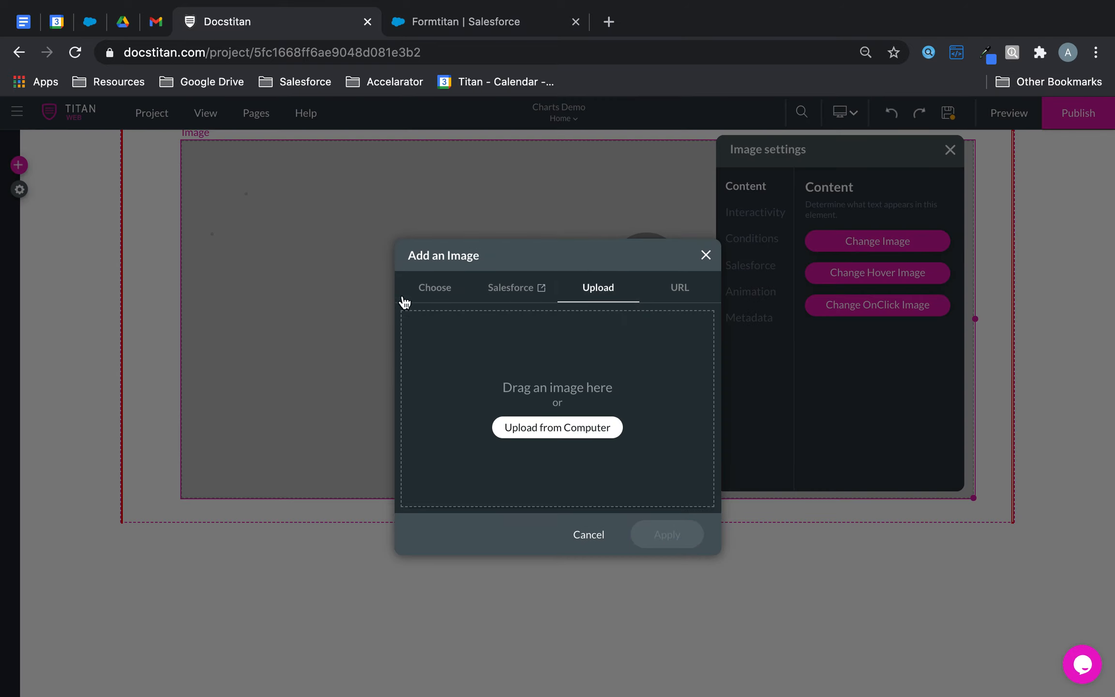
click(574, 429)
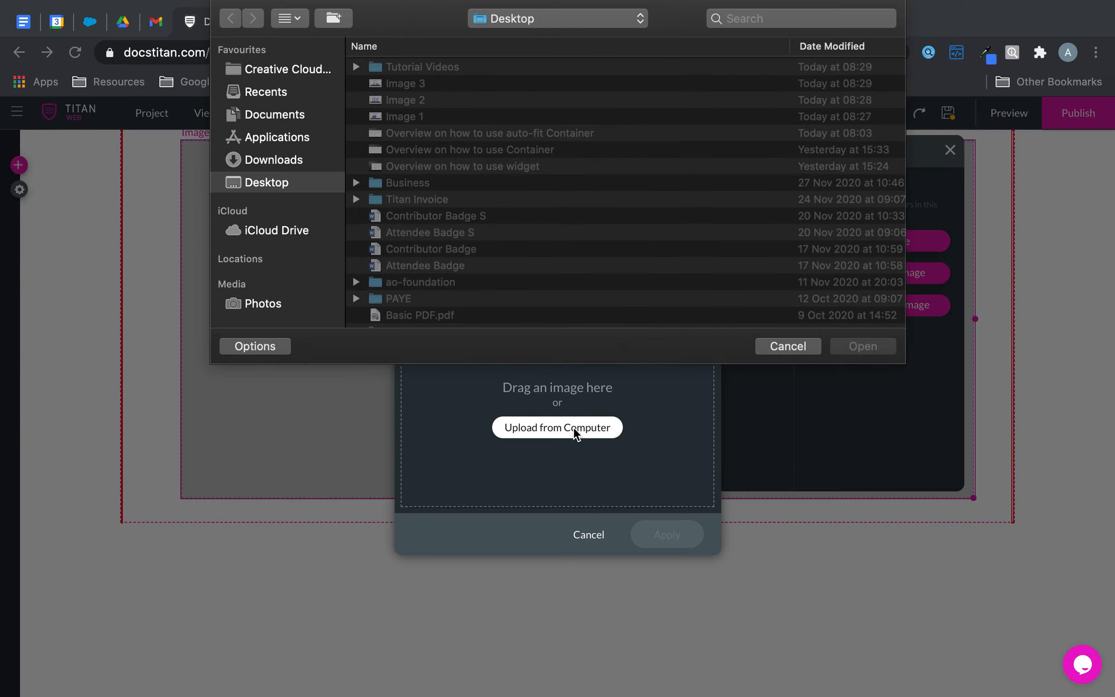
click(415, 101)
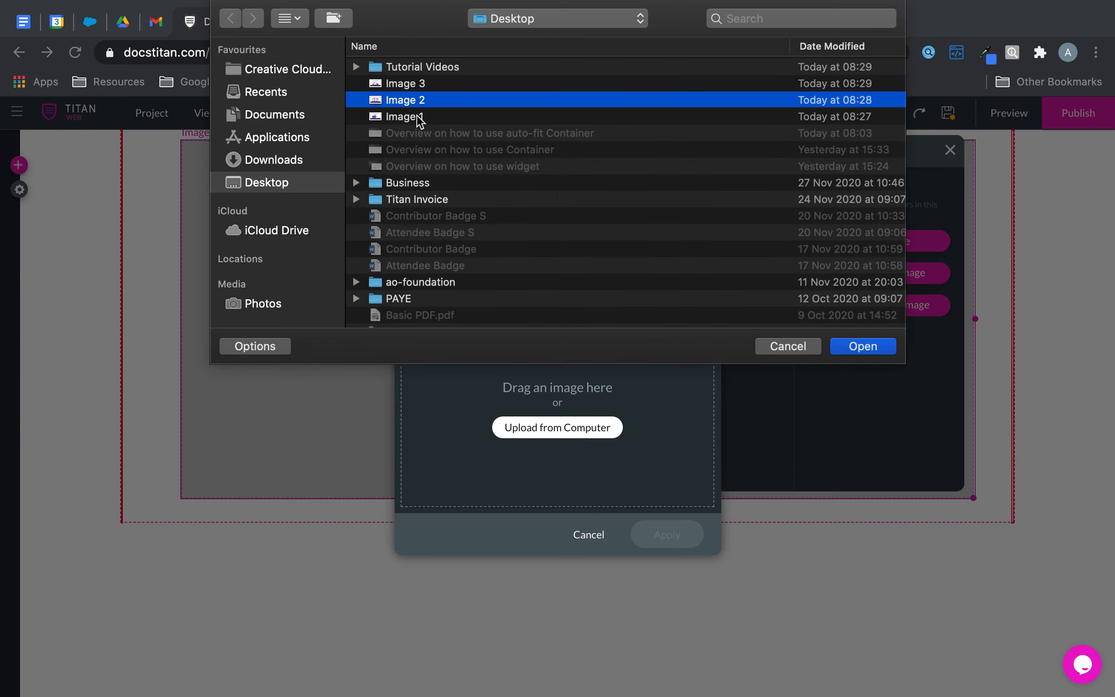
shift+click(419, 84)
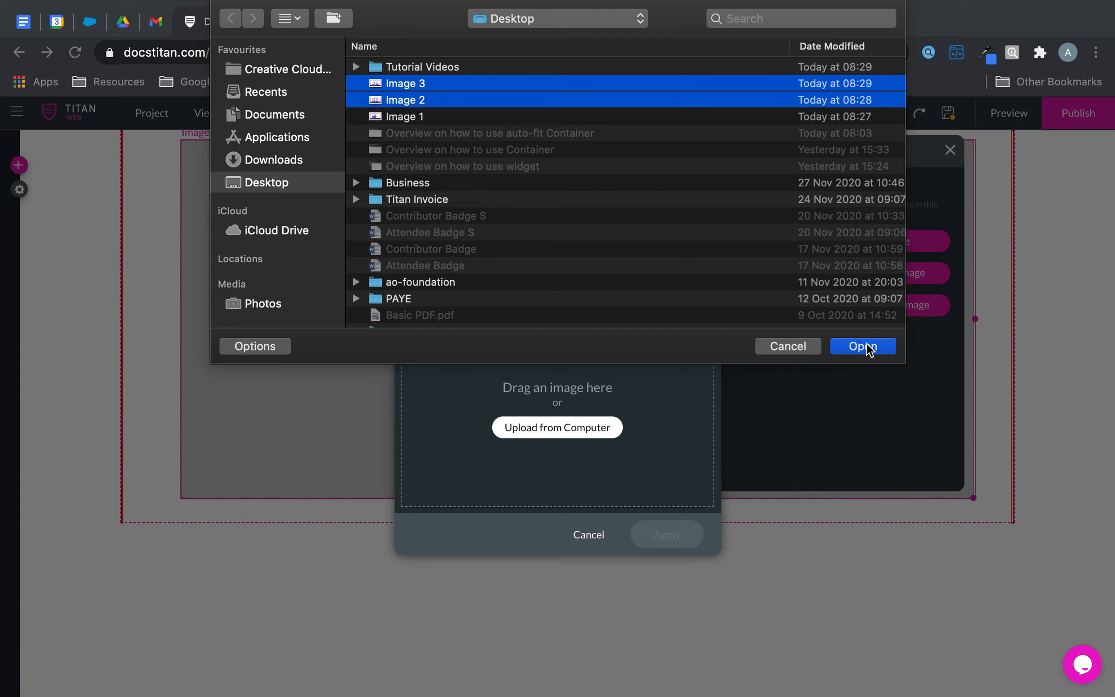
click(863, 347)
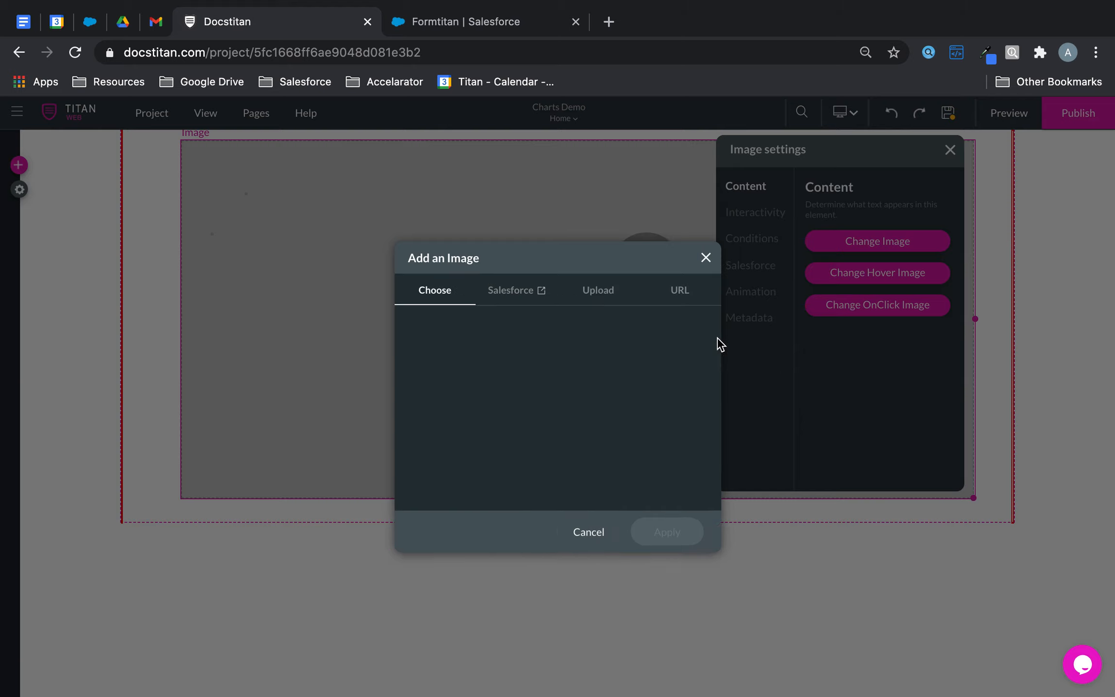
mouse_move(464, 333)
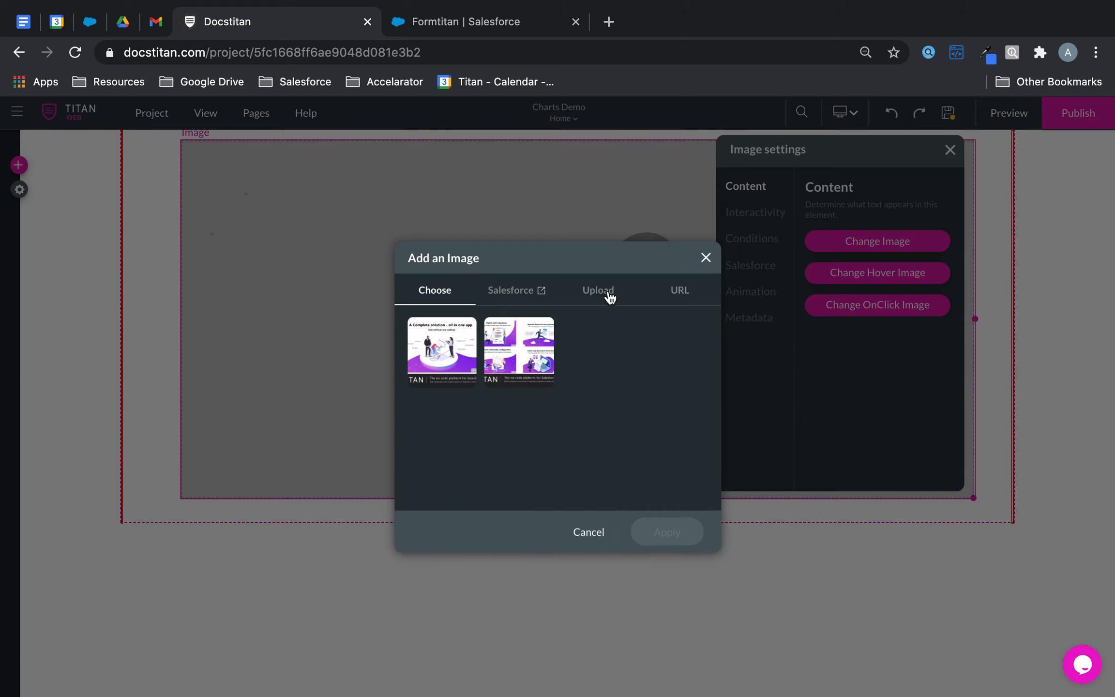
- Open the Salesforce integration for the image source and delete the existing Files get record integration
click(510, 291)
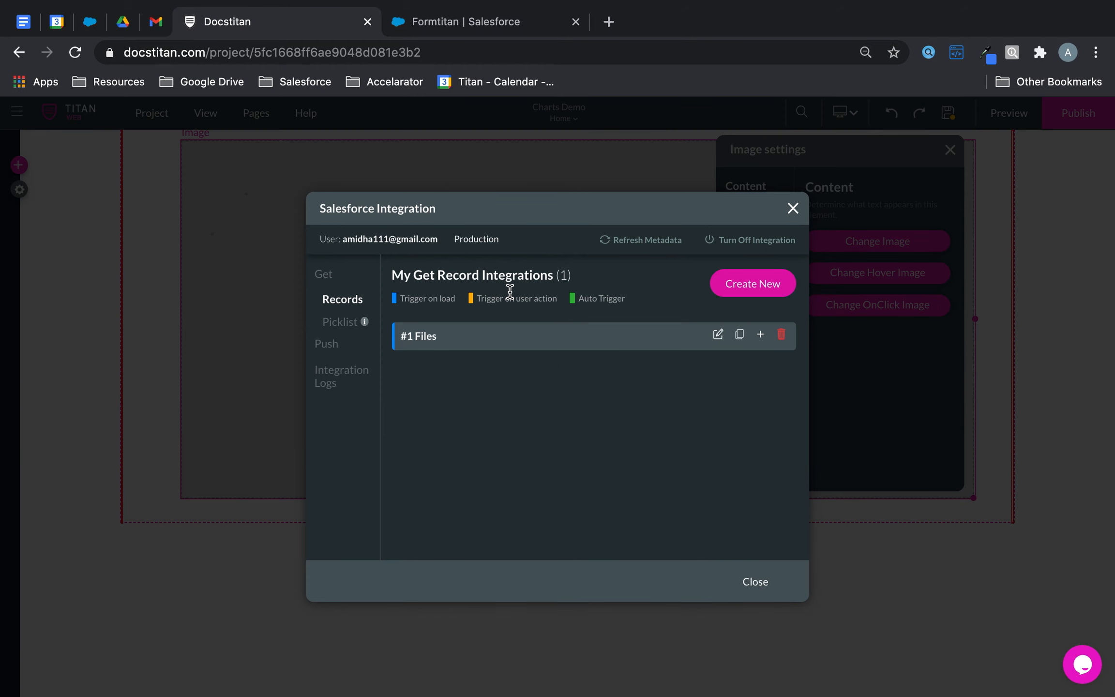
click(781, 338)
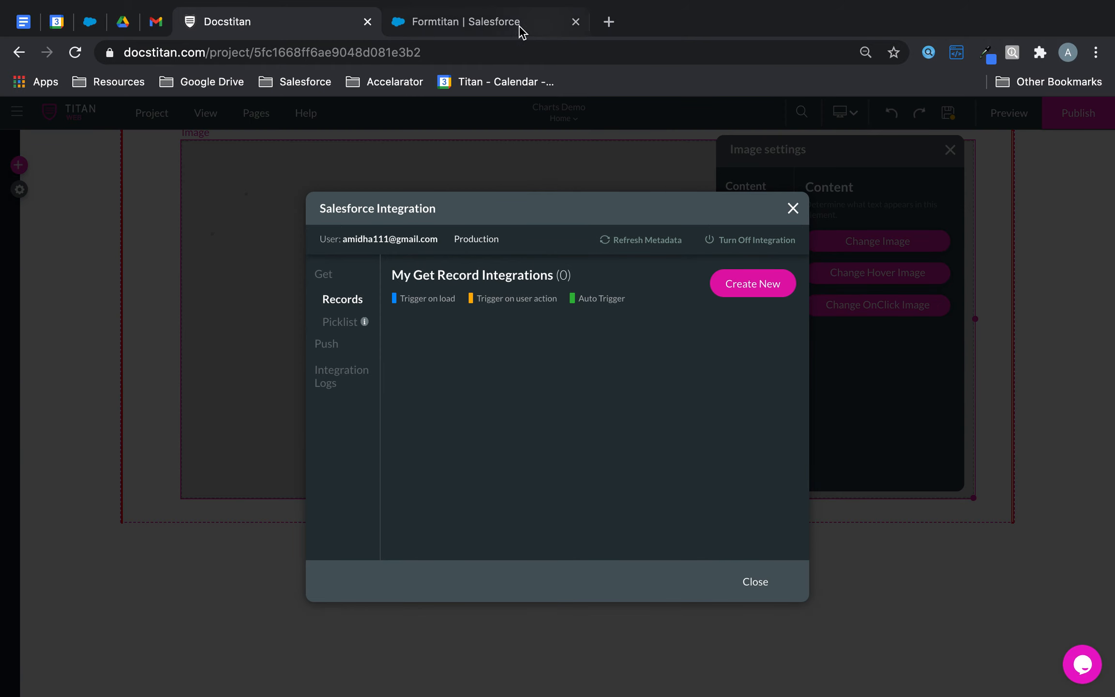
- Switch to the Salesforce opportunity record, preview its Image 1 file, and return to the Docstitan project
click(503, 19)
click(829, 454)
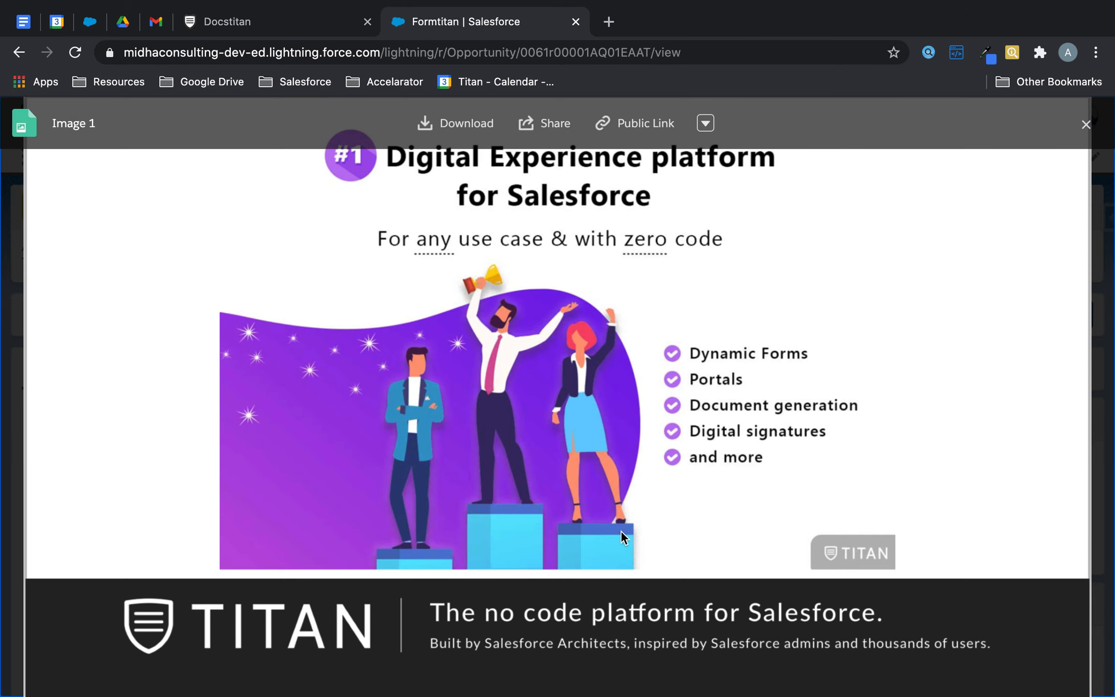
click(294, 24)
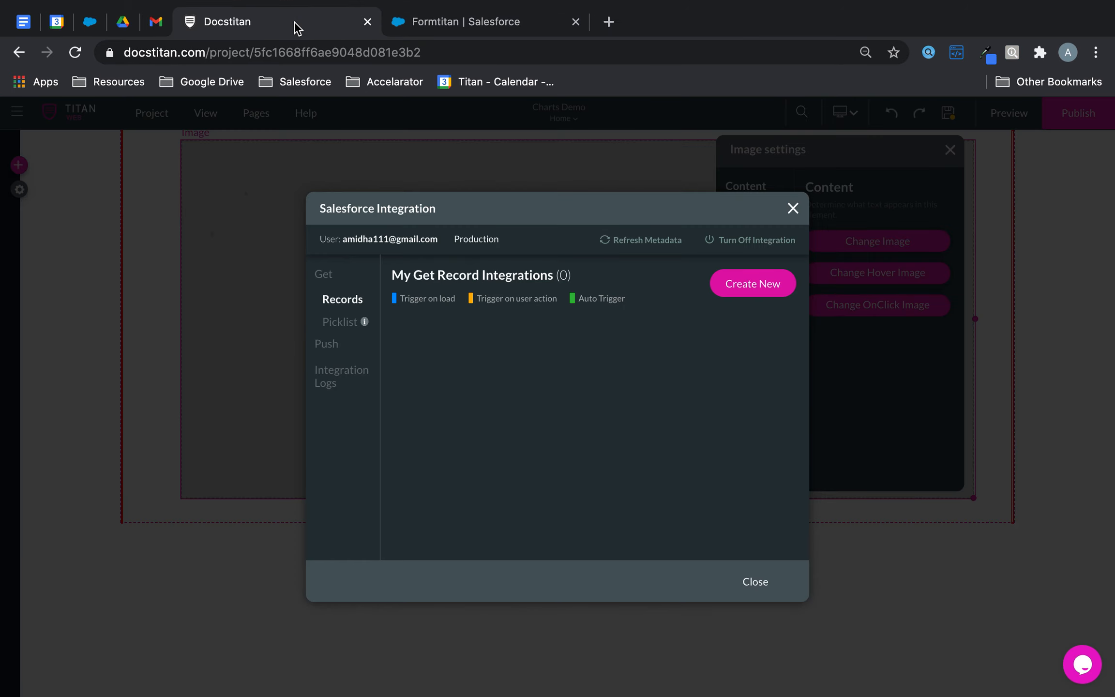
- Create a new get record integration using the Opportunity object and choose its trigger to execute the pull
click(769, 289)
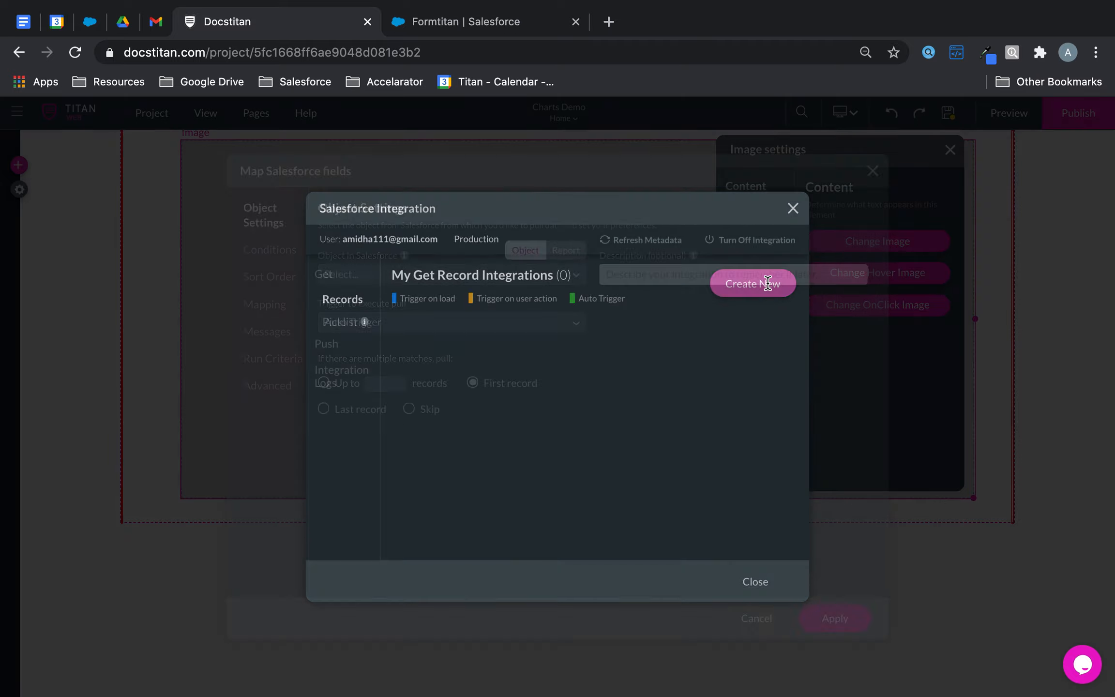
click(453, 274)
text(oppor)
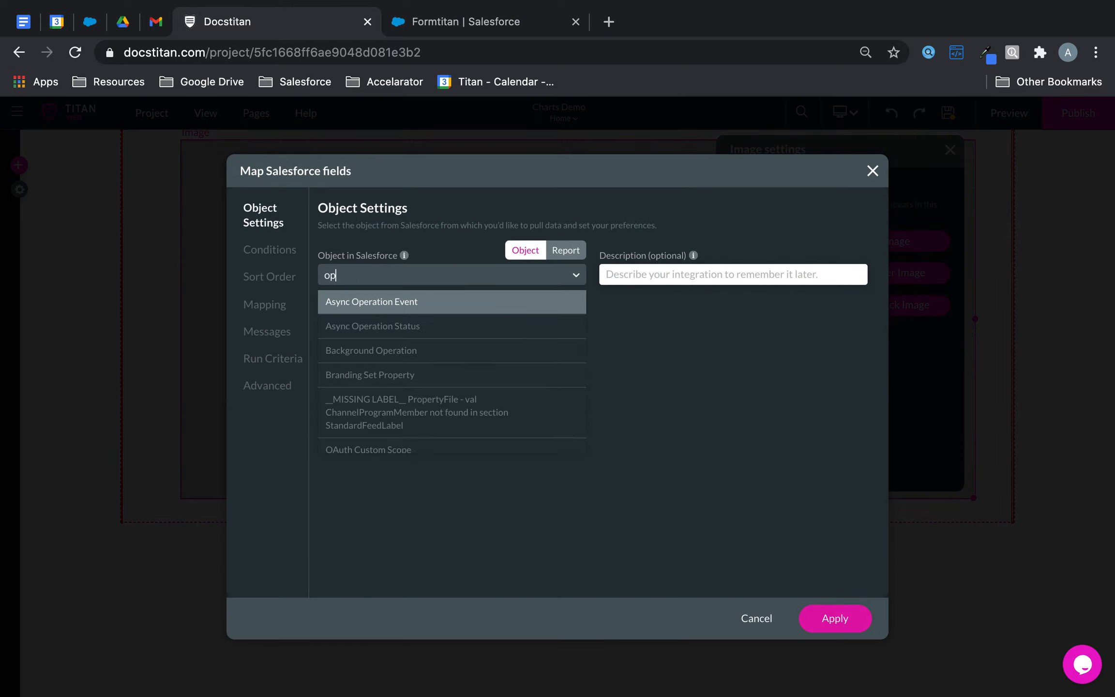
click(415, 301)
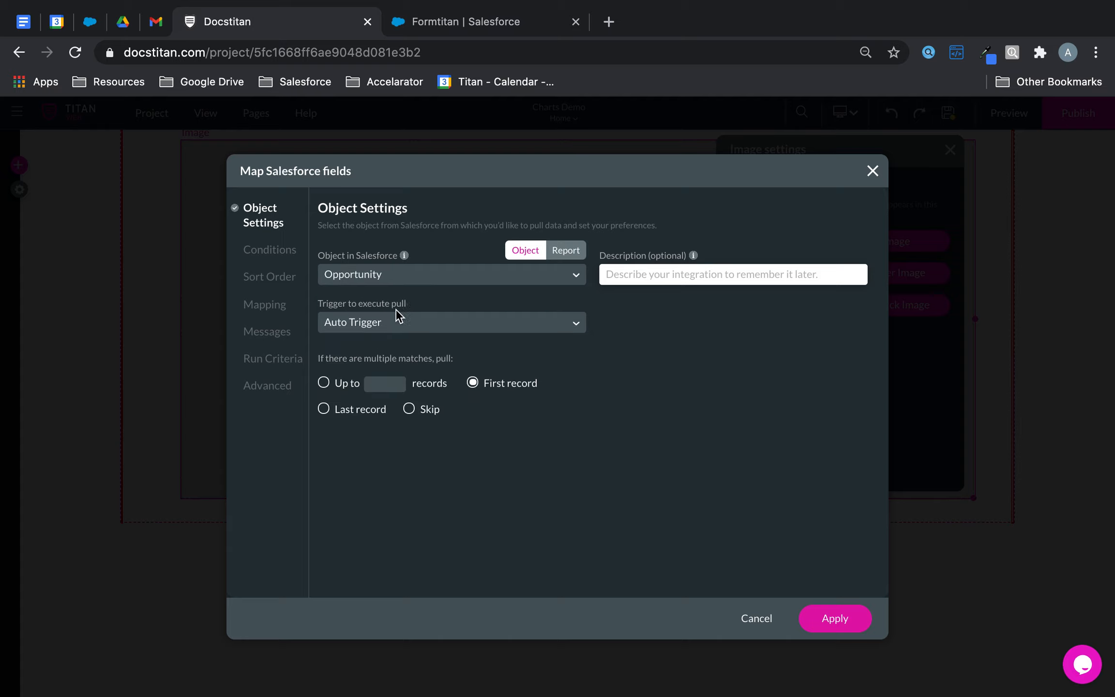
click(381, 324)
click(363, 368)
- Change the Salesforce object of the get record integration from Opportunity to Files
click(278, 251)
click(398, 283)
click(262, 214)
click(457, 277)
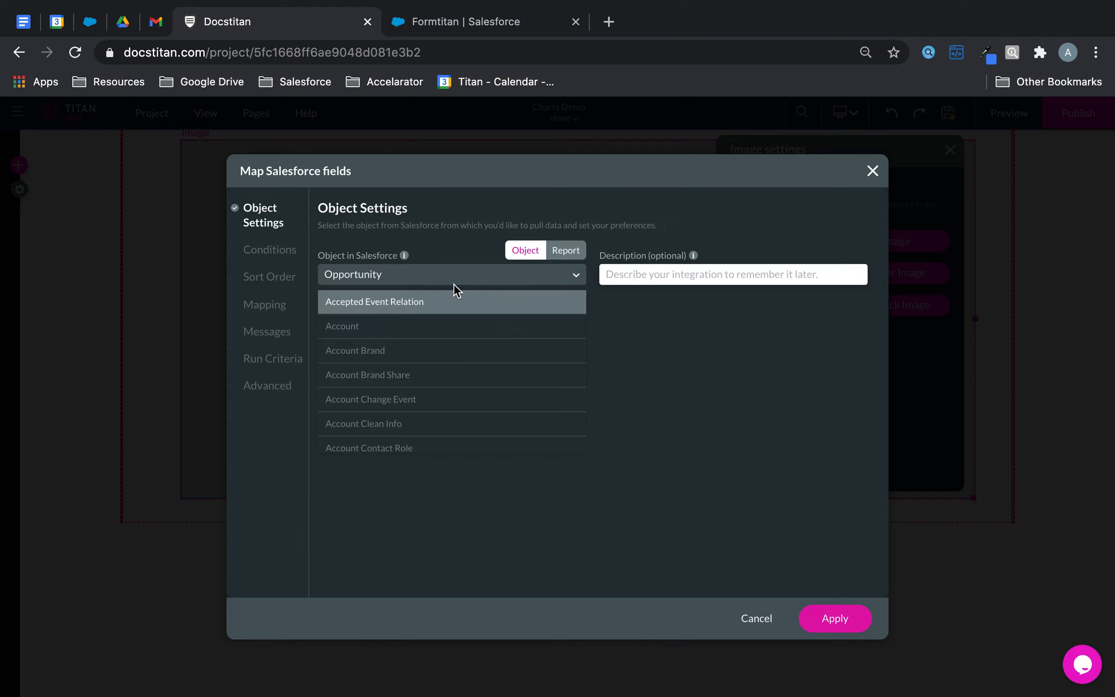
text(files)
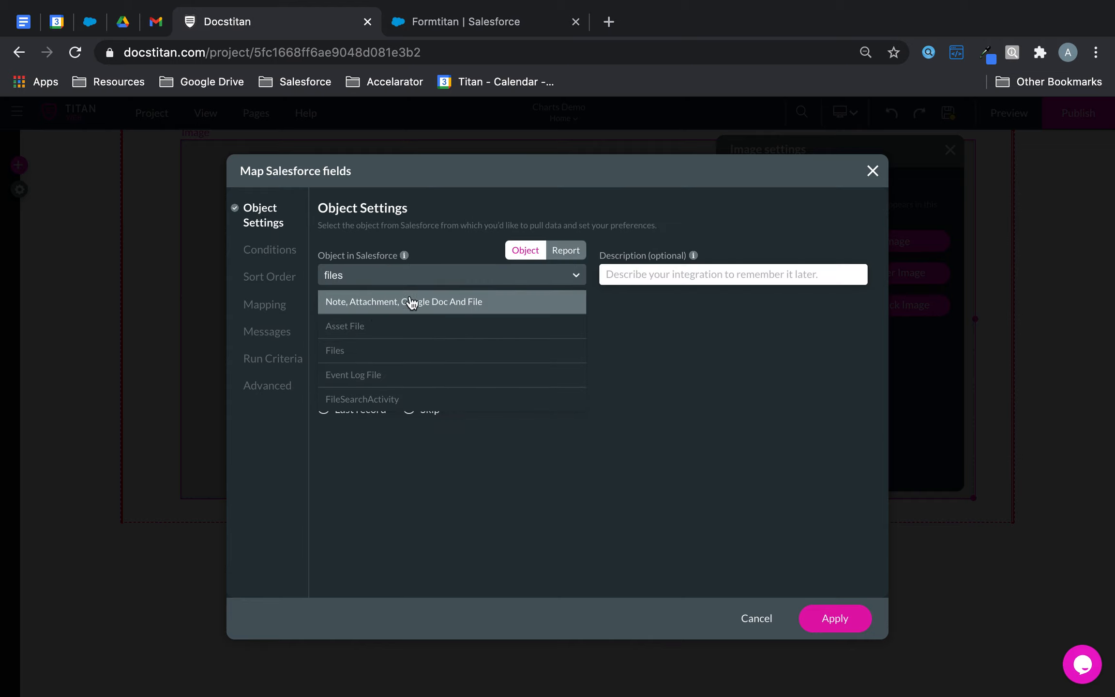
click(343, 351)
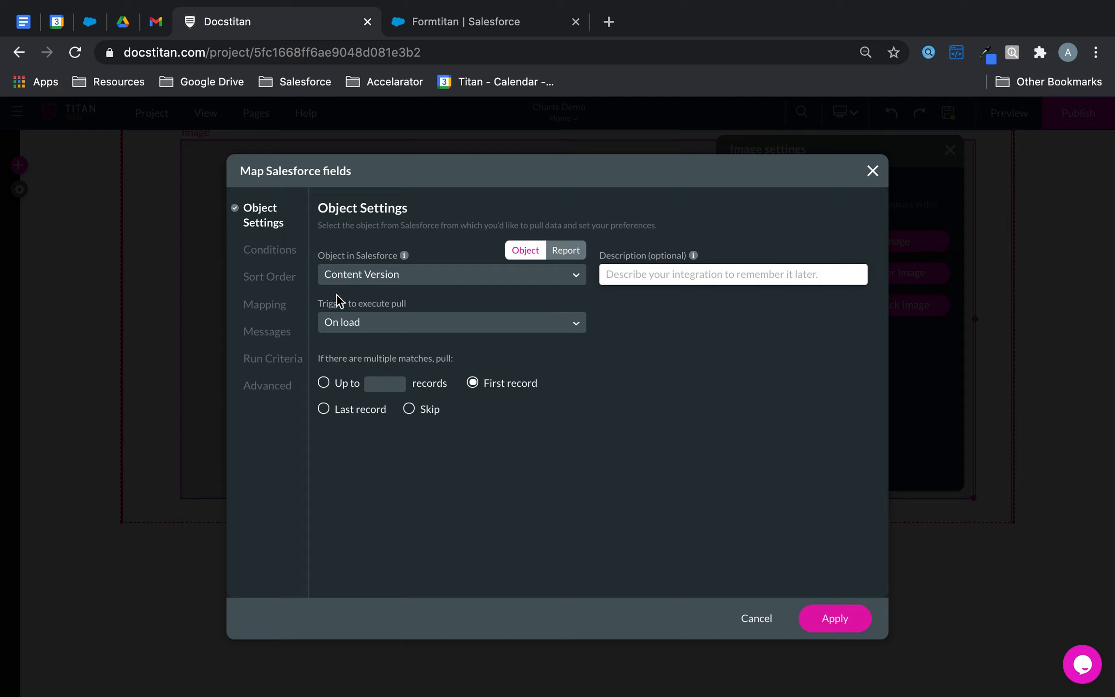
- Start a condition on the First Publish Location ID field with the Equals operation and a Static value type
click(276, 255)
click(394, 285)
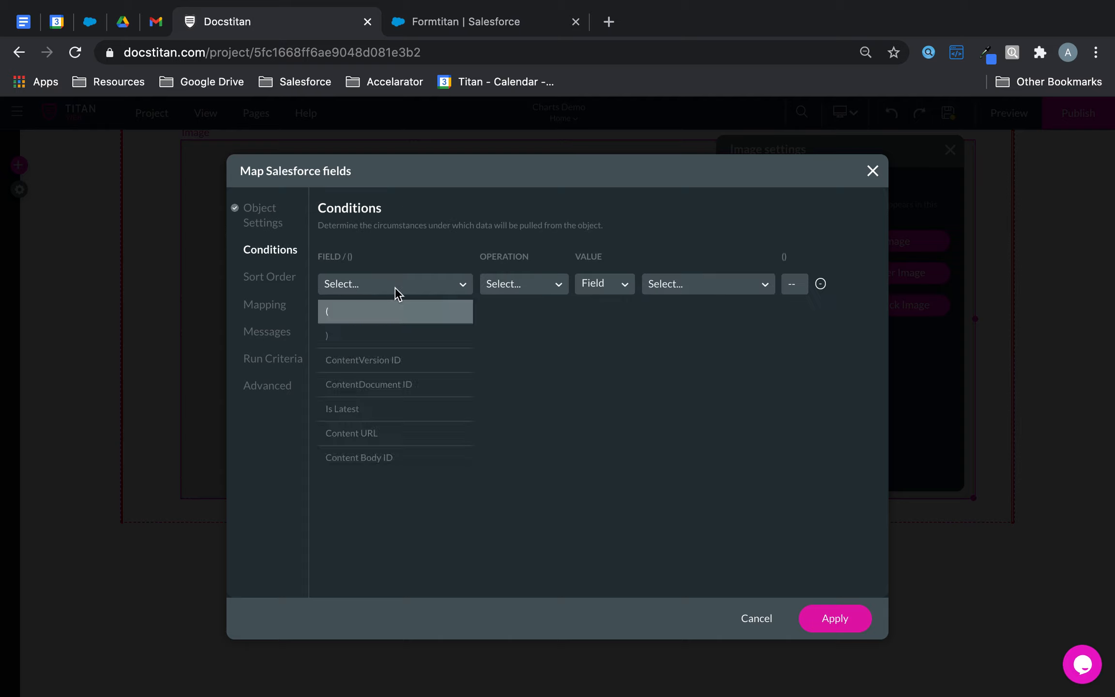
text(fir)
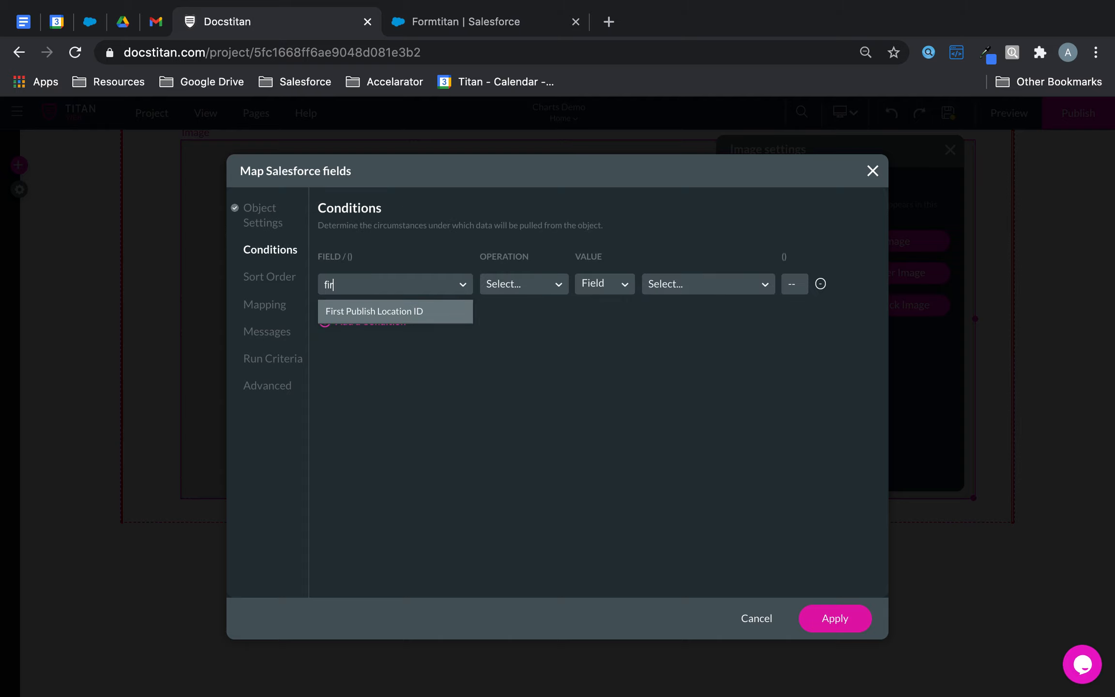
click(393, 312)
click(513, 284)
click(510, 337)
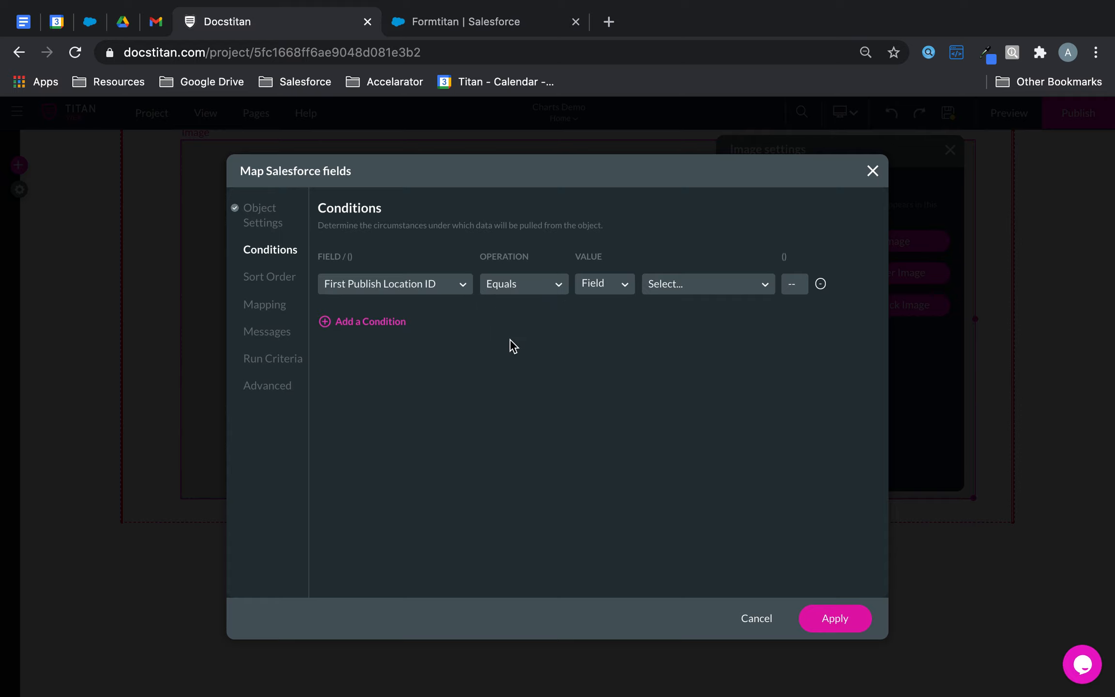
click(619, 284)
click(601, 331)
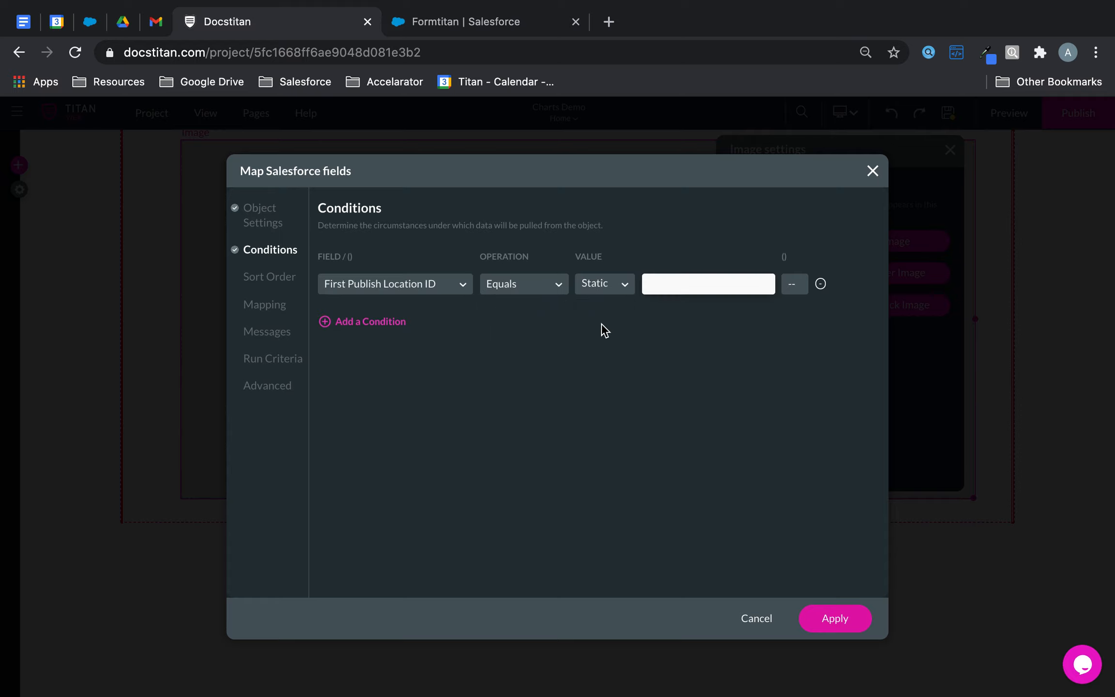
- Copy the opportunity's record ID from its Salesforce URL and paste it as the First Publish Location ID condition's static value
click(472, 23)
double_click(609, 52)
key(super+c)
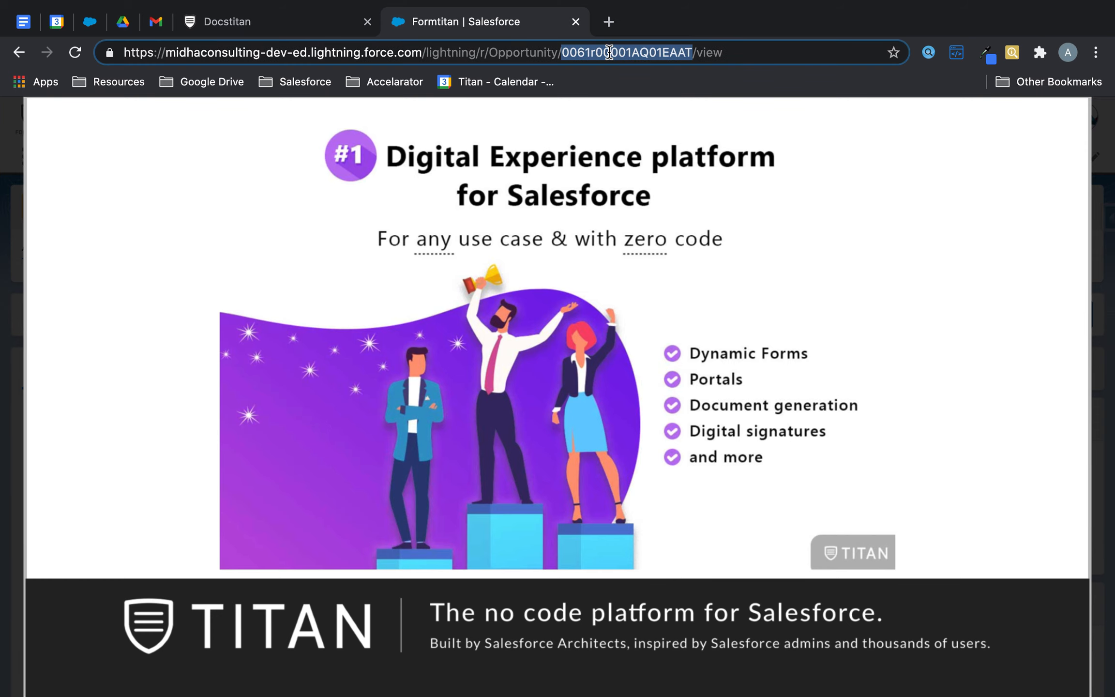
click(3, 258)
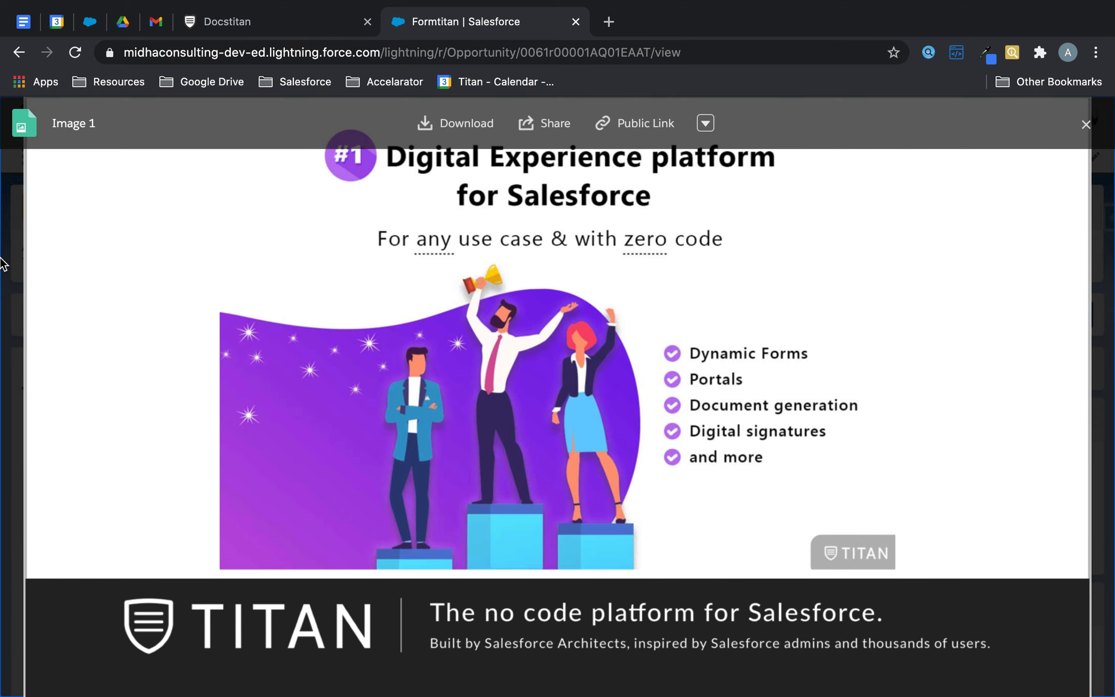
click(251, 19)
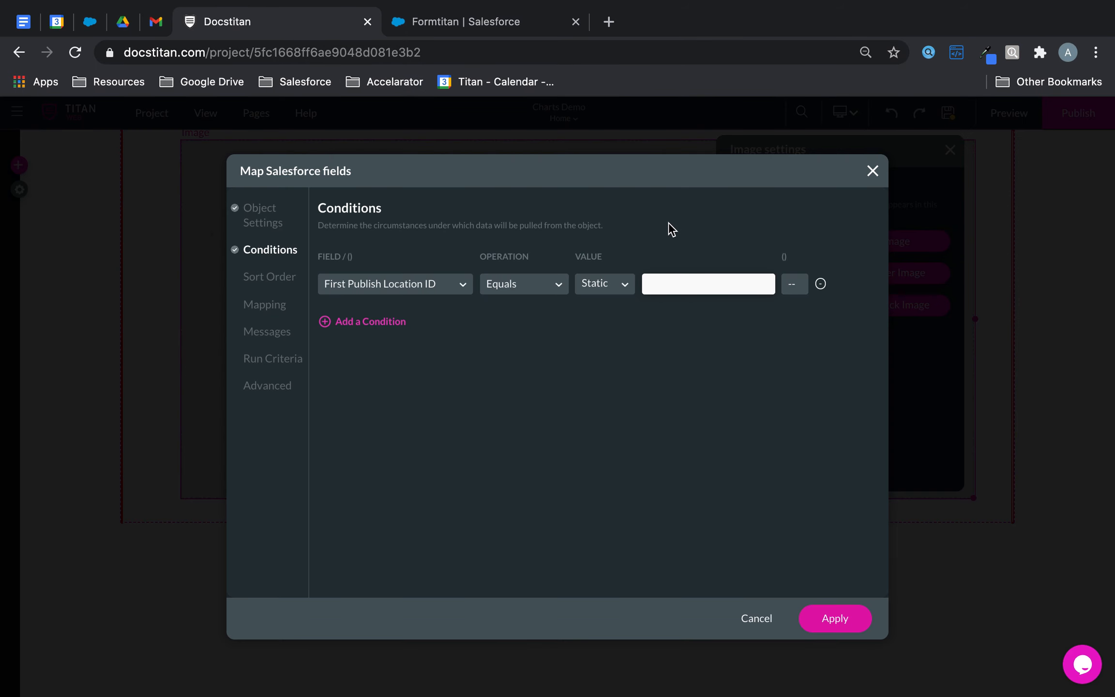
click(667, 287)
key(super+v)
- Add a second condition where Title Equals the static value Image 1, checking the file's name on the Salesforce record
click(345, 324)
click(411, 326)
text(tit)
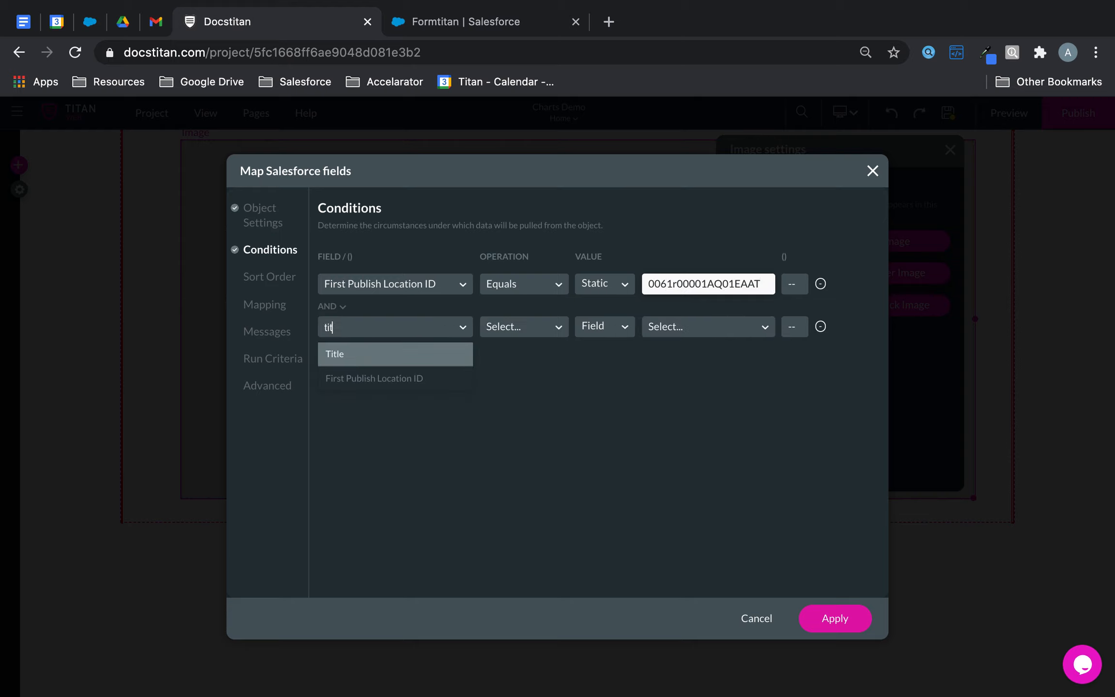
click(423, 357)
click(526, 327)
click(524, 376)
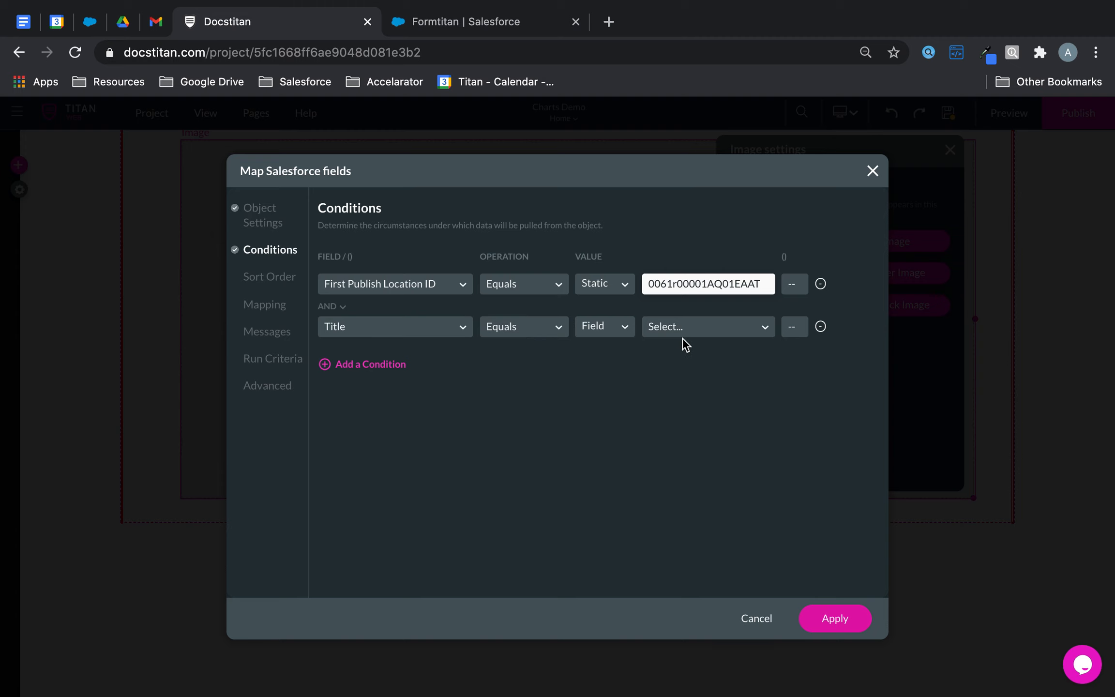
click(494, 20)
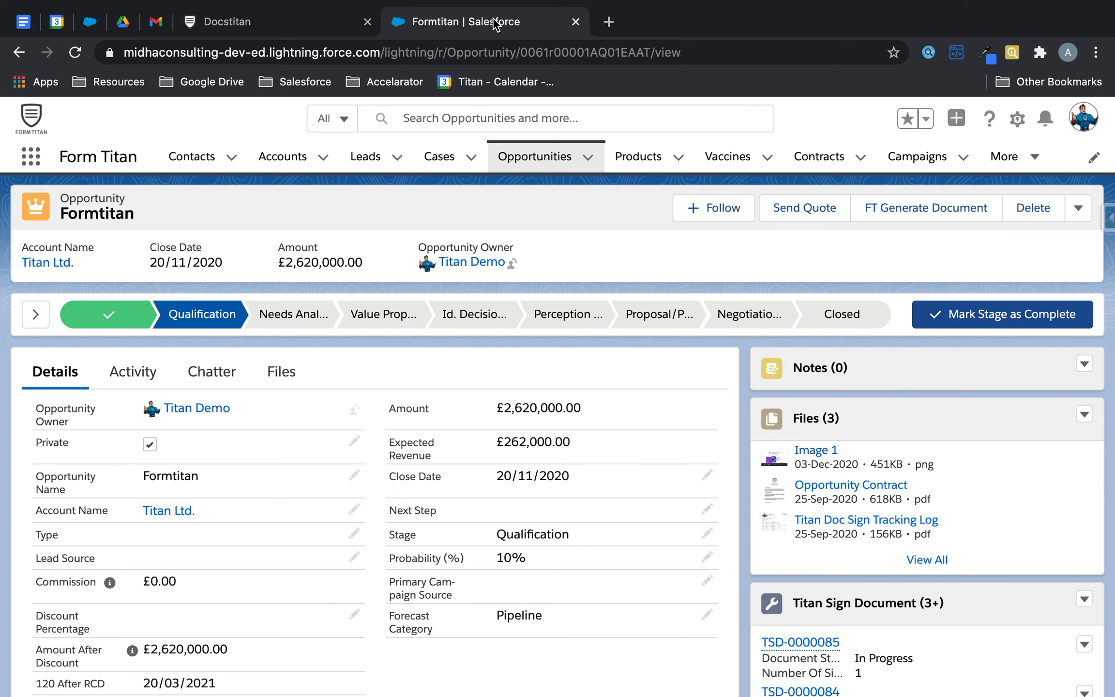
click(246, 21)
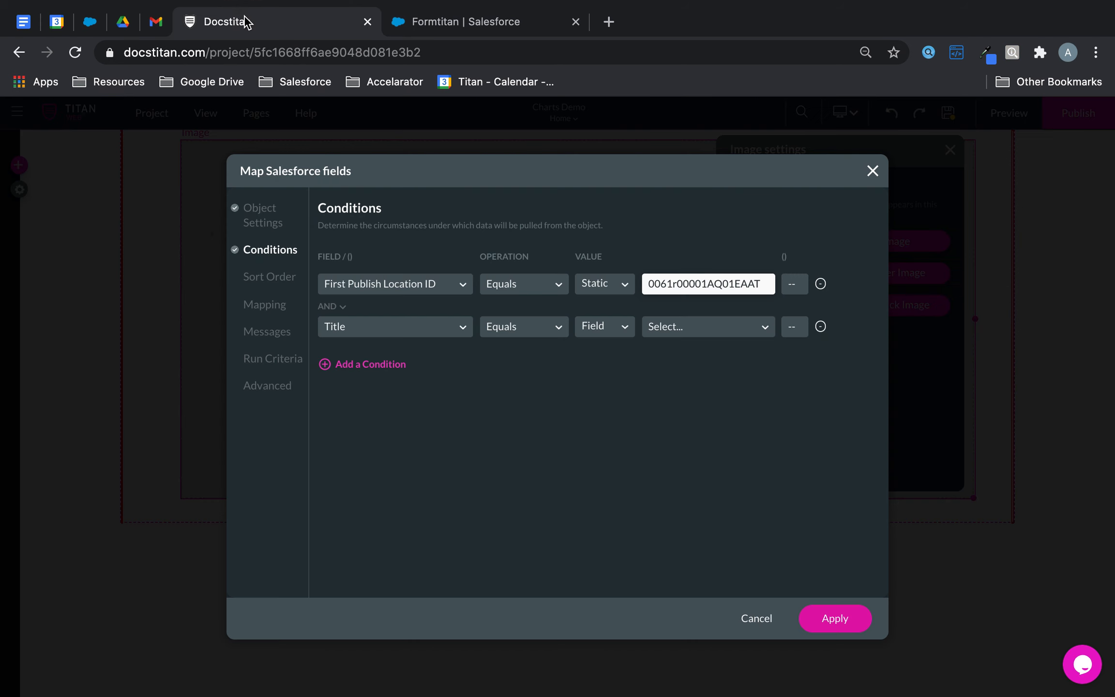
click(600, 327)
click(594, 378)
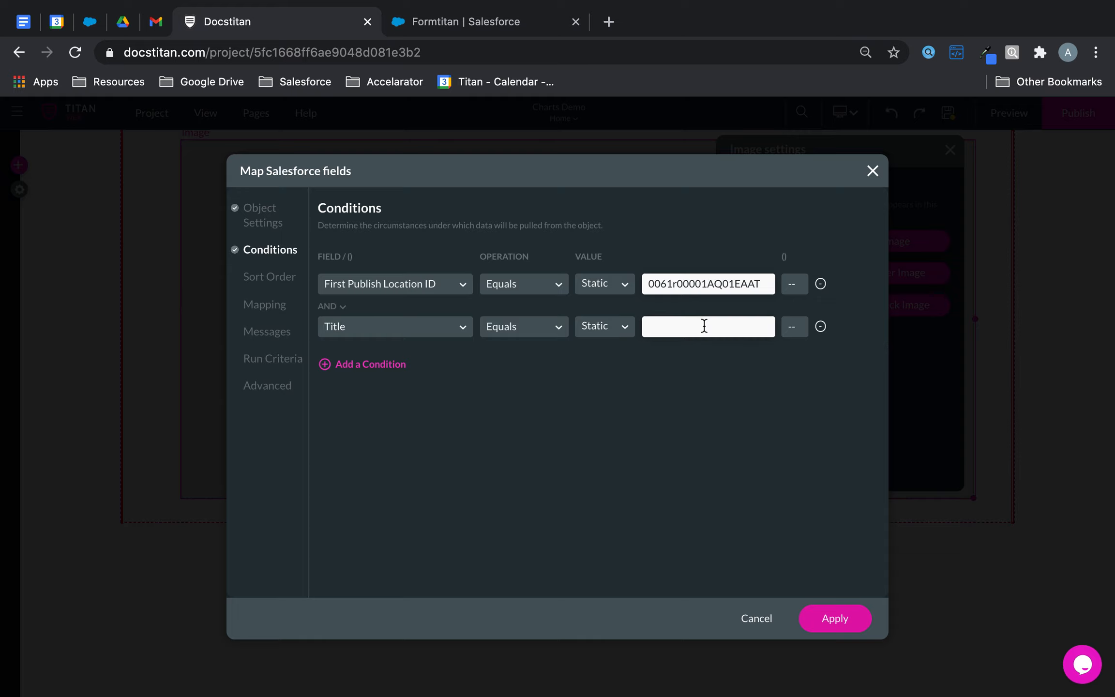
text(Image 1)
- Map the Image element to the Version Data Salesforce field and apply the integration
click(271, 306)
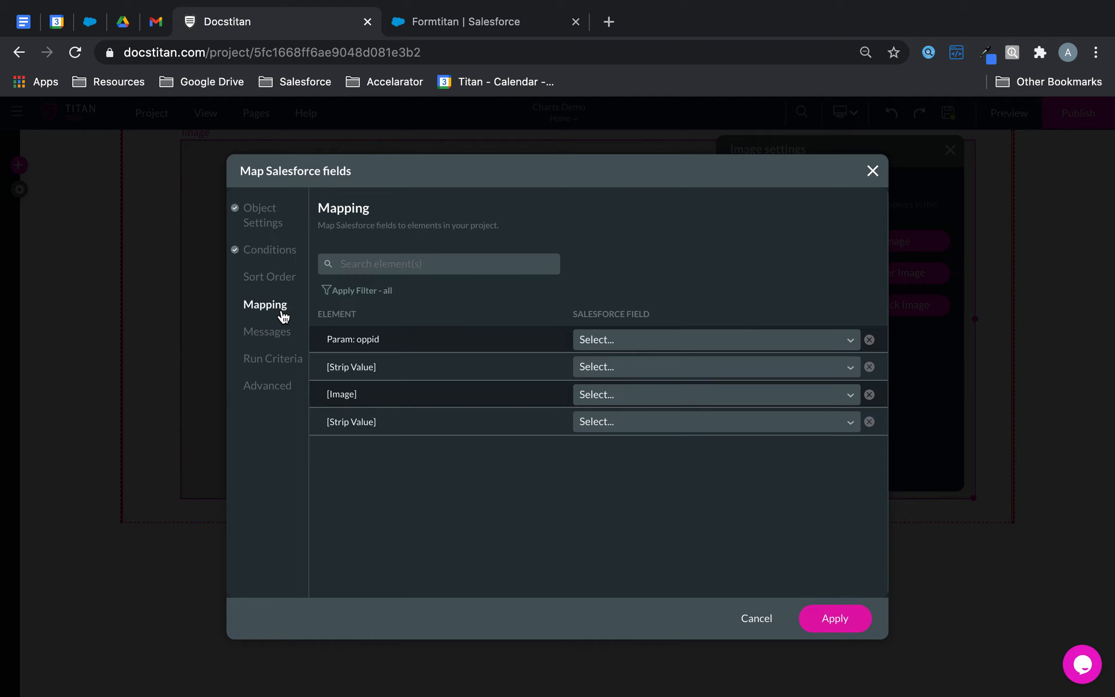
click(642, 395)
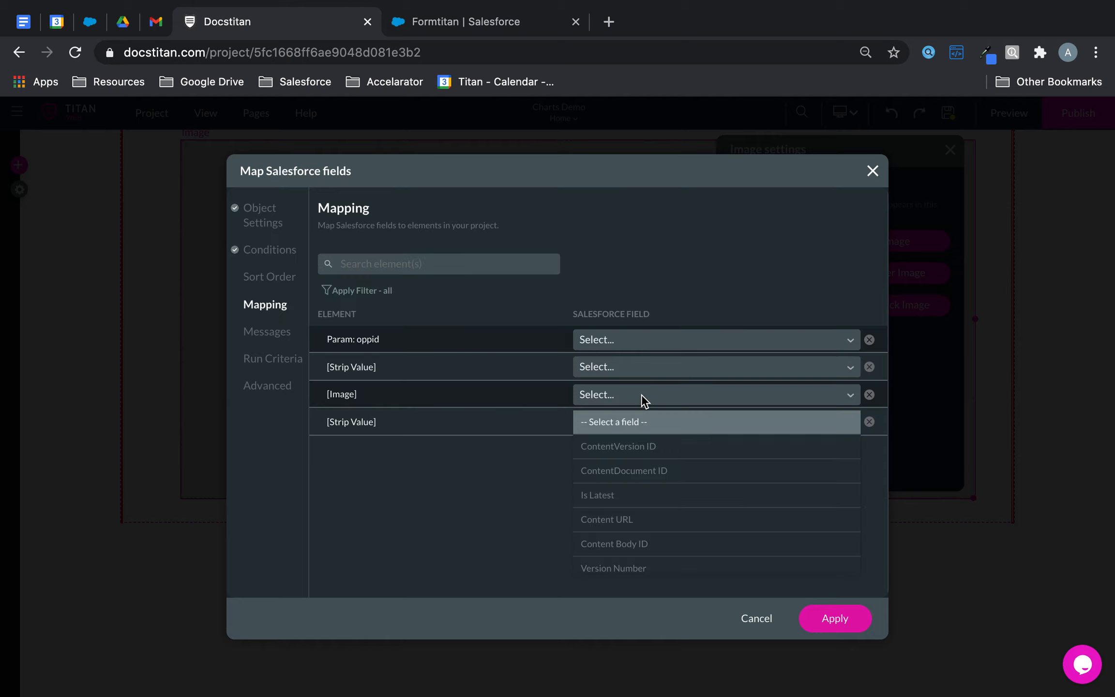
text(ver)
click(626, 523)
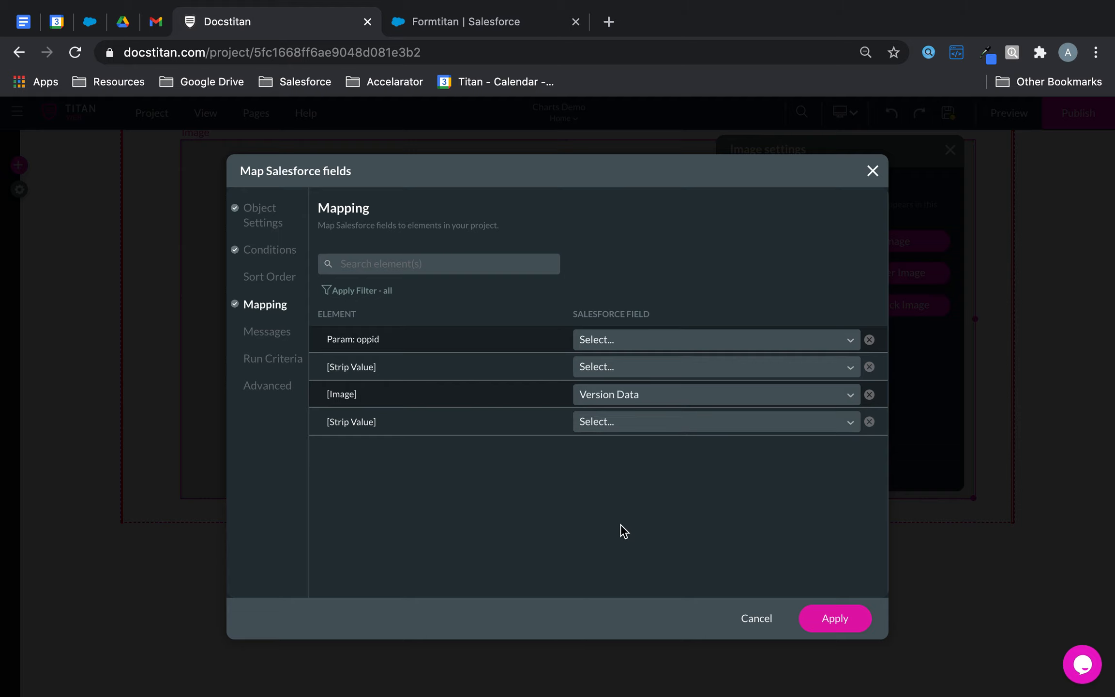
click(858, 625)
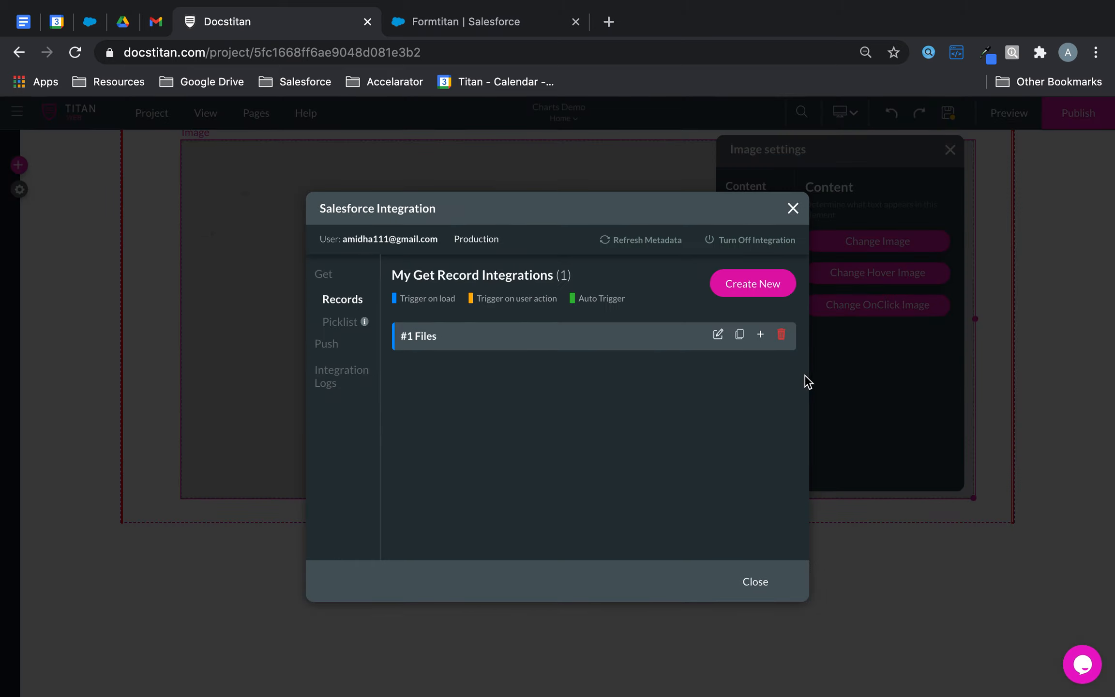
- Exit the integration and image settings, save and publish the project, and launch the published site
click(754, 582)
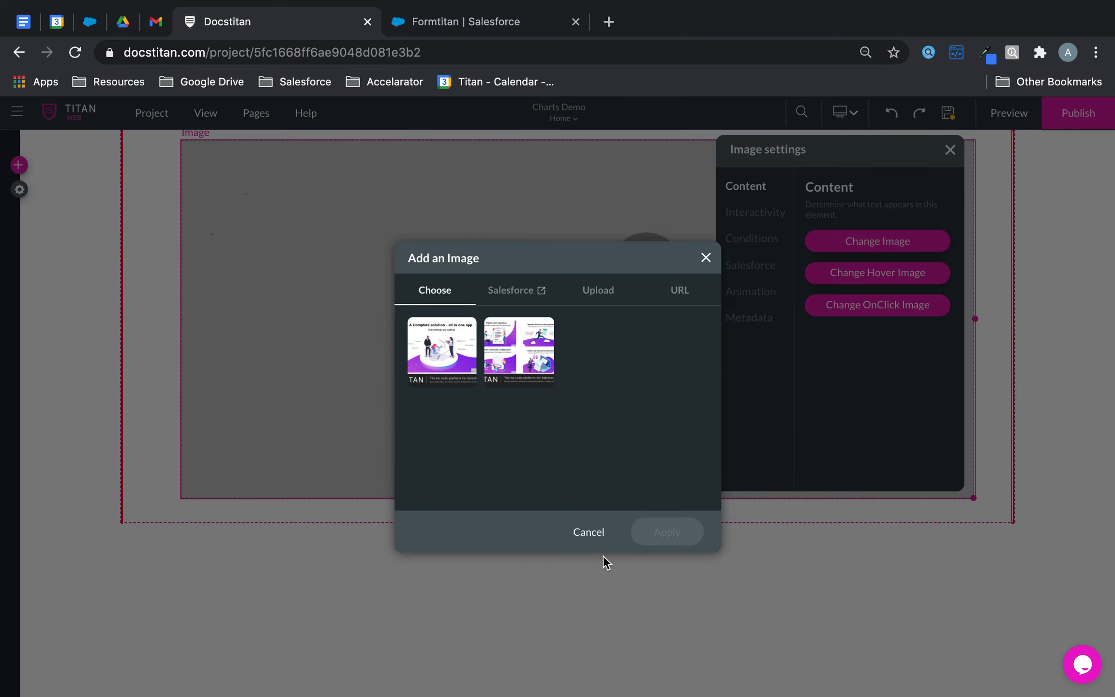
click(588, 532)
click(950, 150)
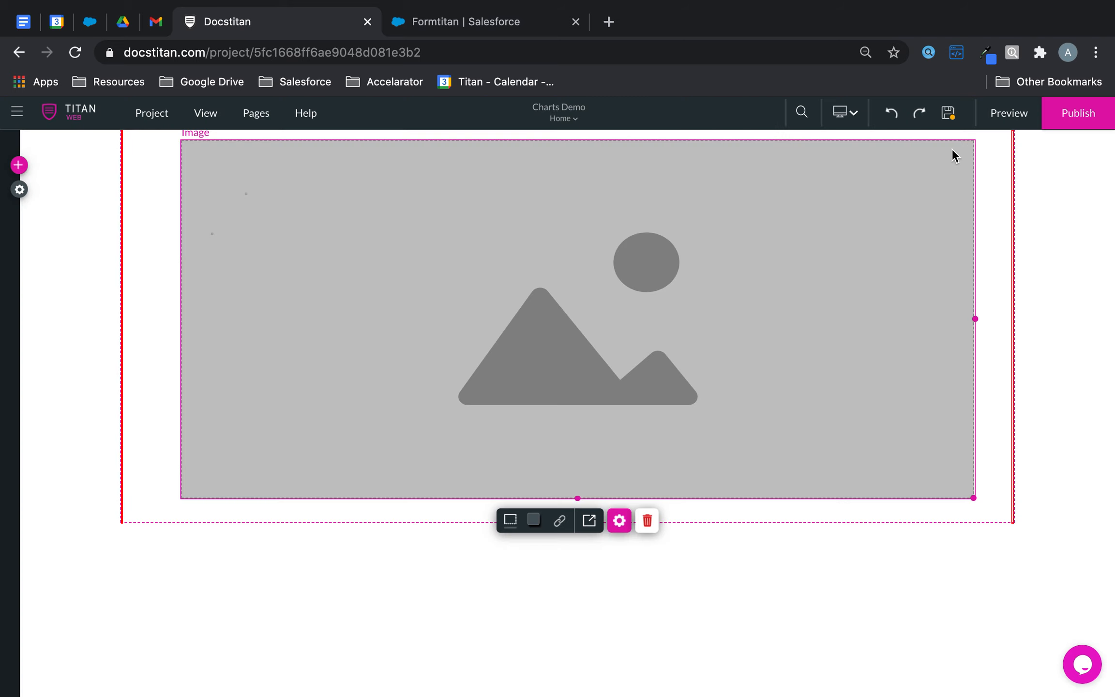
click(949, 116)
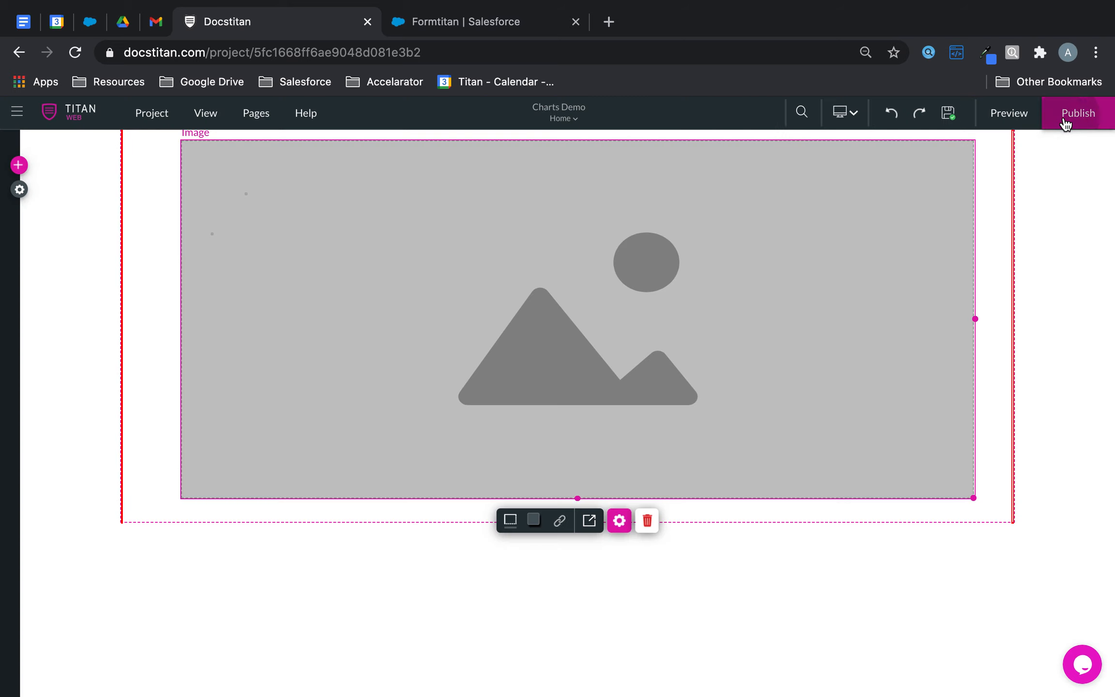
click(1065, 122)
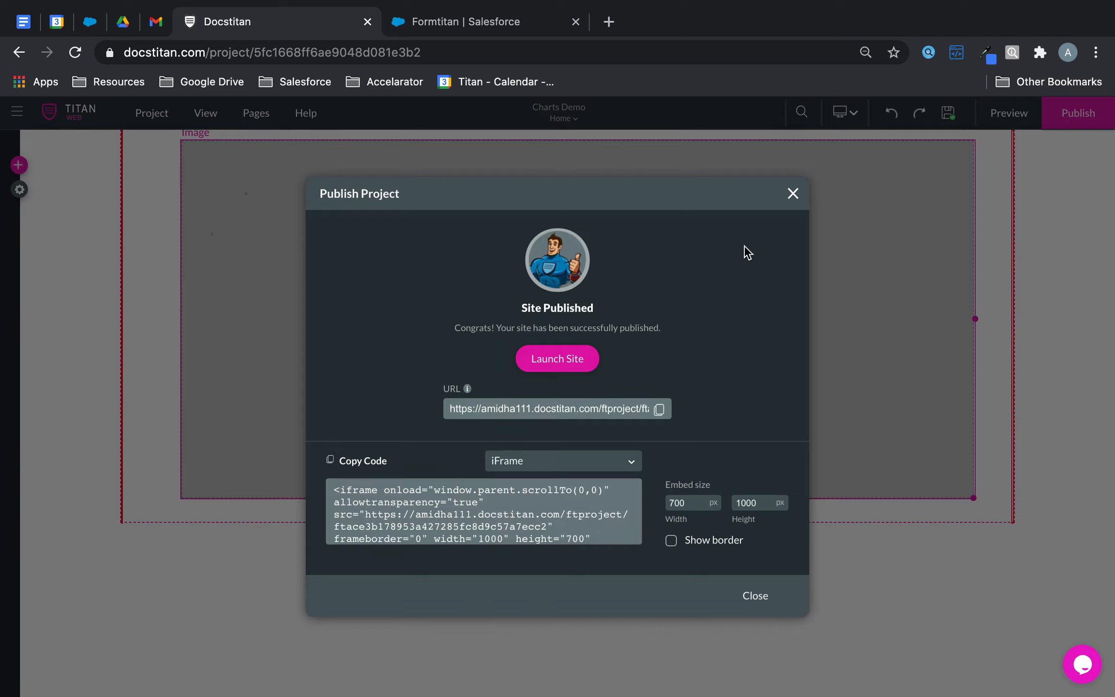
click(549, 358)
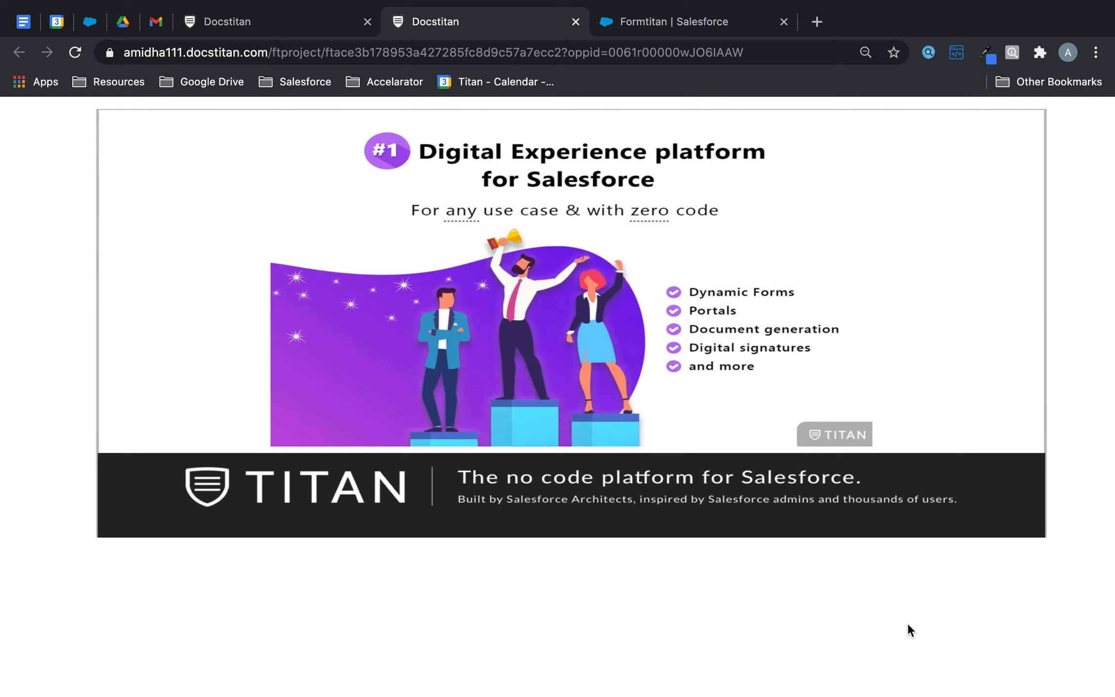
- Compare the image on the published site with the files on the Salesforce opportunity record
click(685, 27)
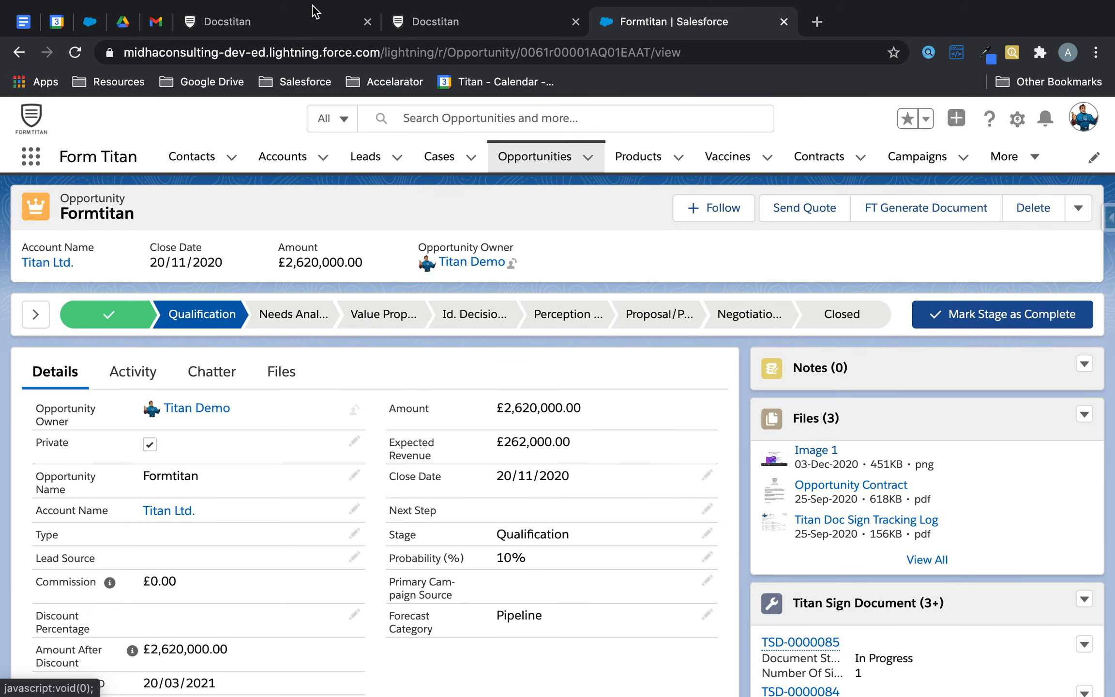
click(302, 20)
click(459, 19)
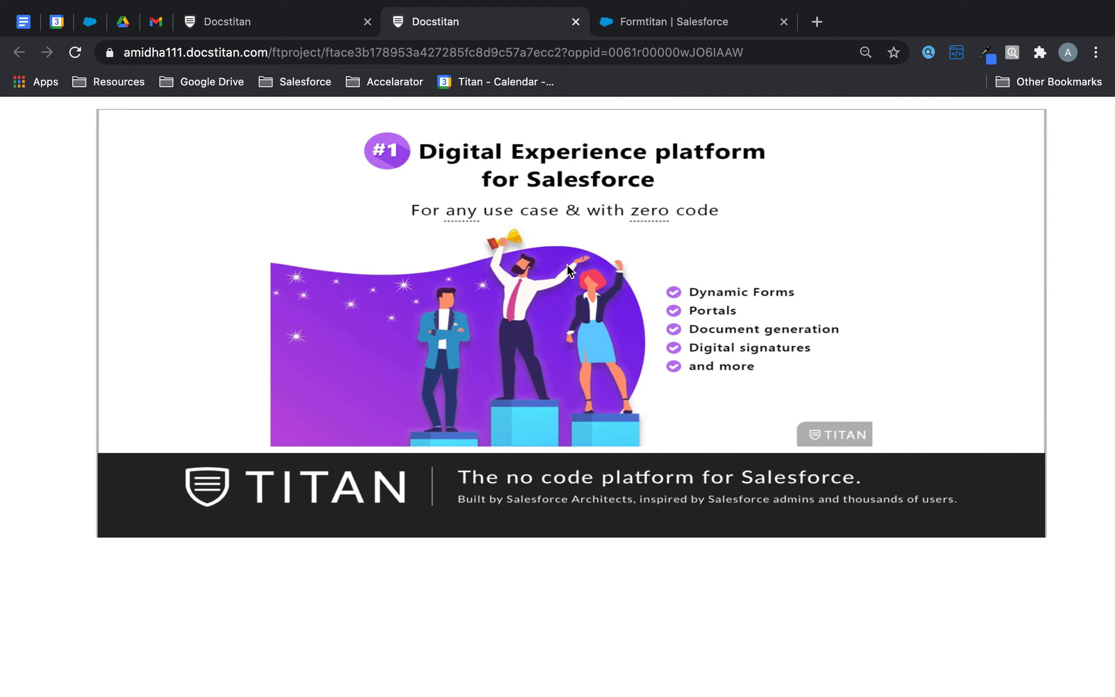
- Return to the project editor, dismiss the publish dialog, and shrink and reposition the image element within its strip
click(348, 20)
click(792, 194)
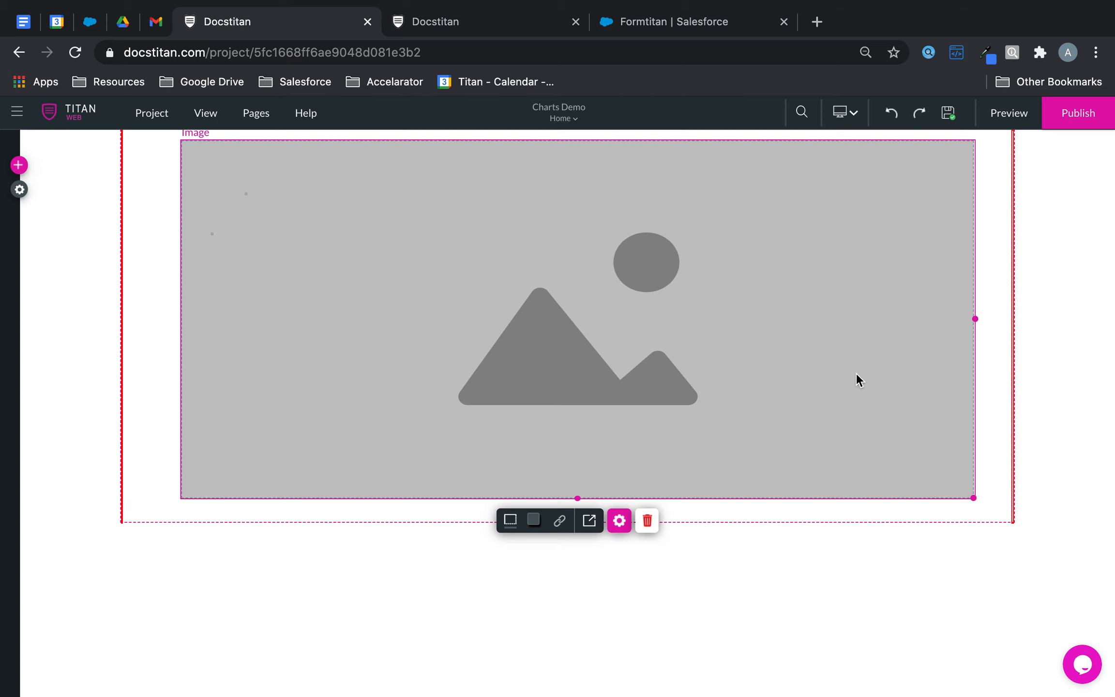
drag(977, 500, 918, 484)
drag(755, 359, 784, 375)
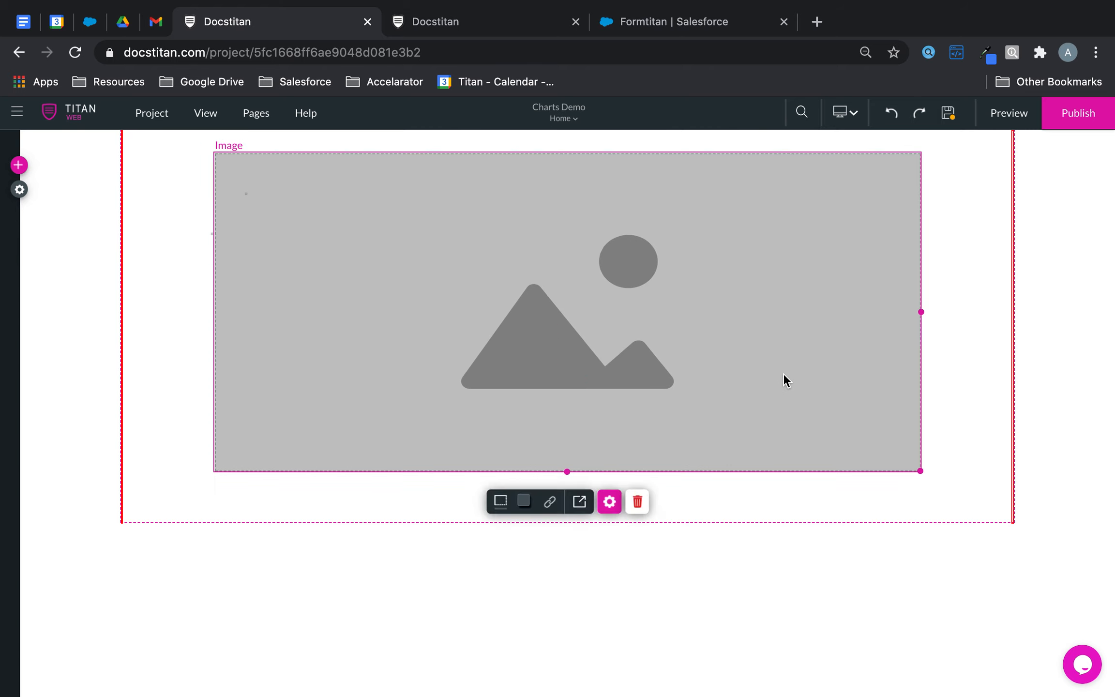
- Set the image element's hover image to the second picture in the gallery
click(608, 503)
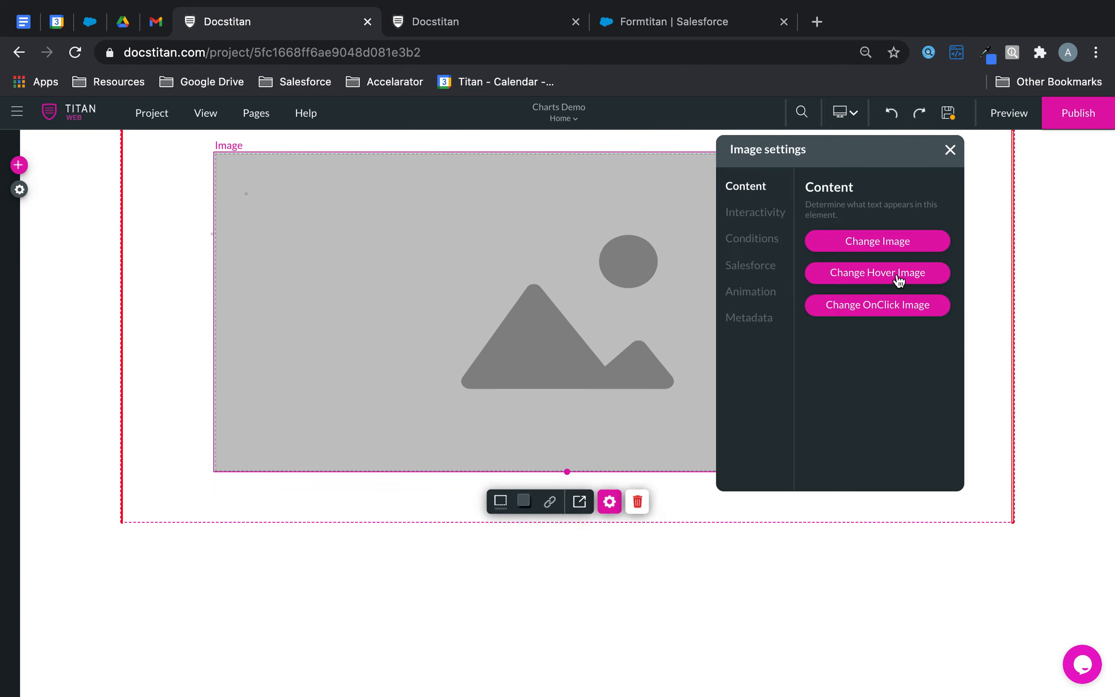
click(844, 276)
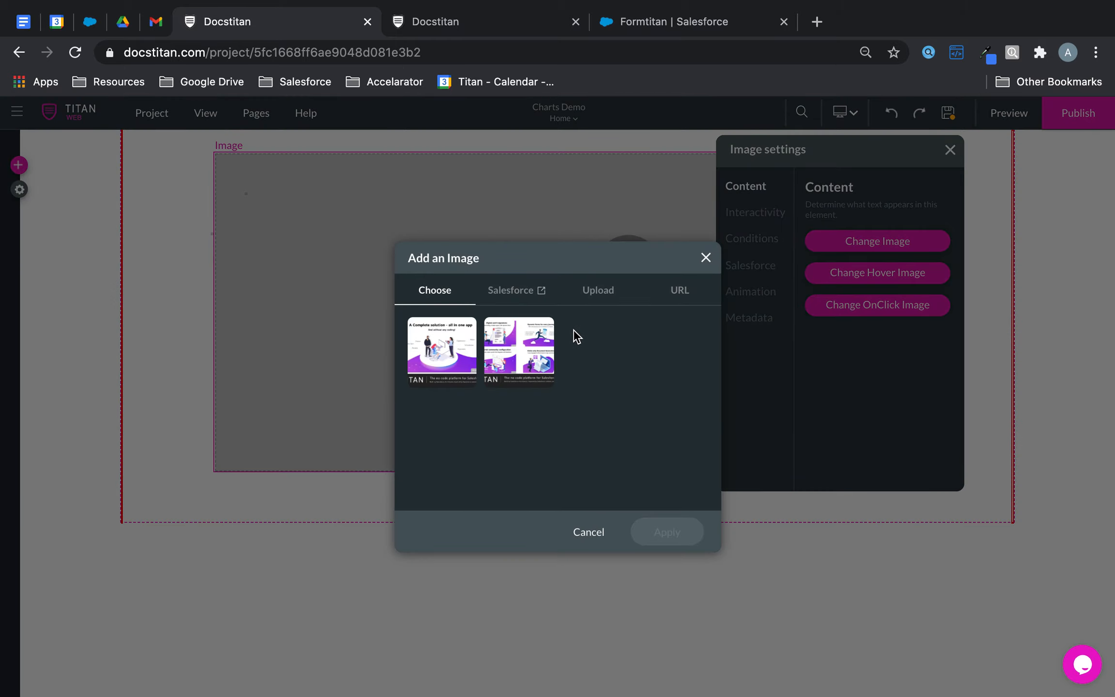
click(537, 362)
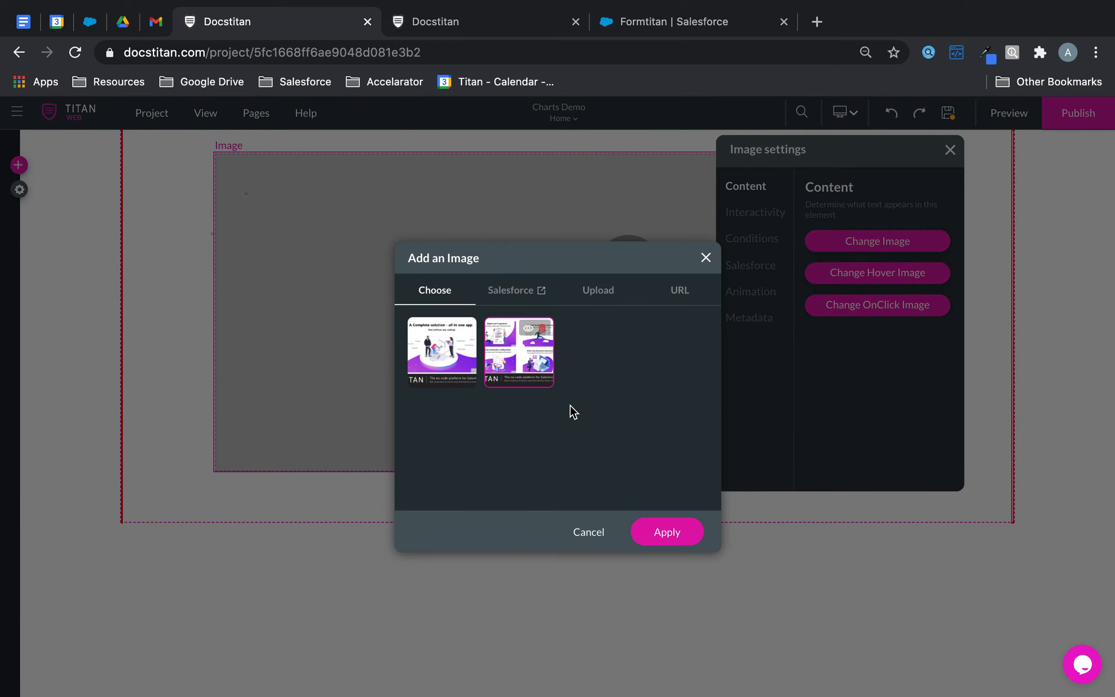
click(664, 534)
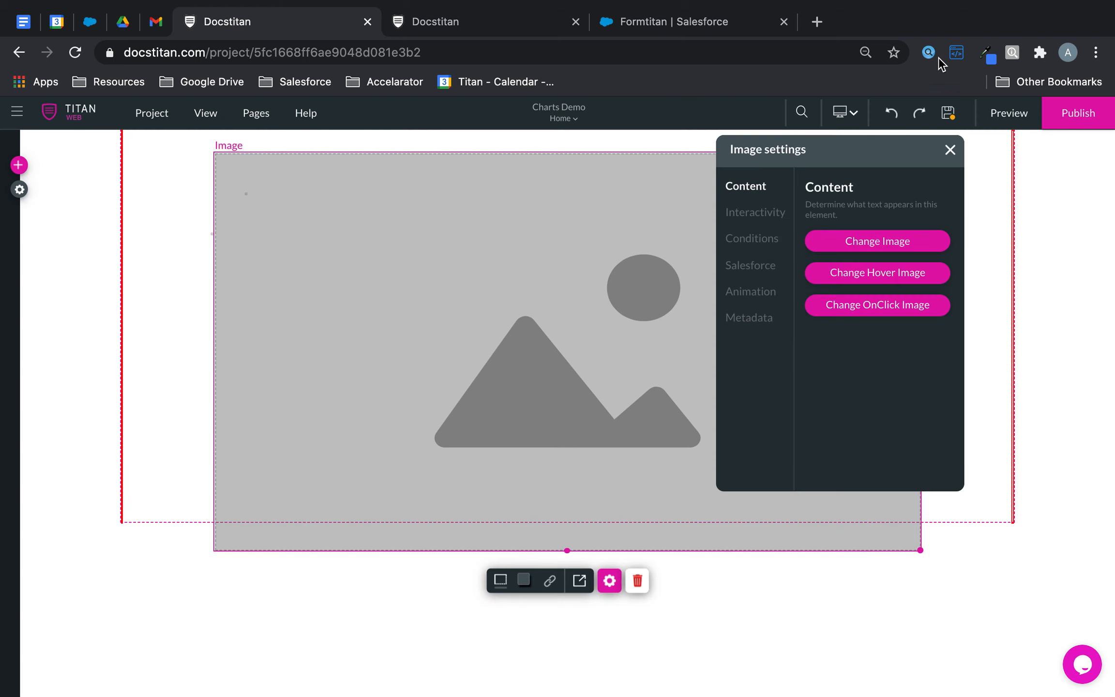
- Extend the strip downward past the image element, reposition the image inside it, and save the project
drag(706, 410, 697, 364)
click(999, 513)
click(991, 522)
click(987, 523)
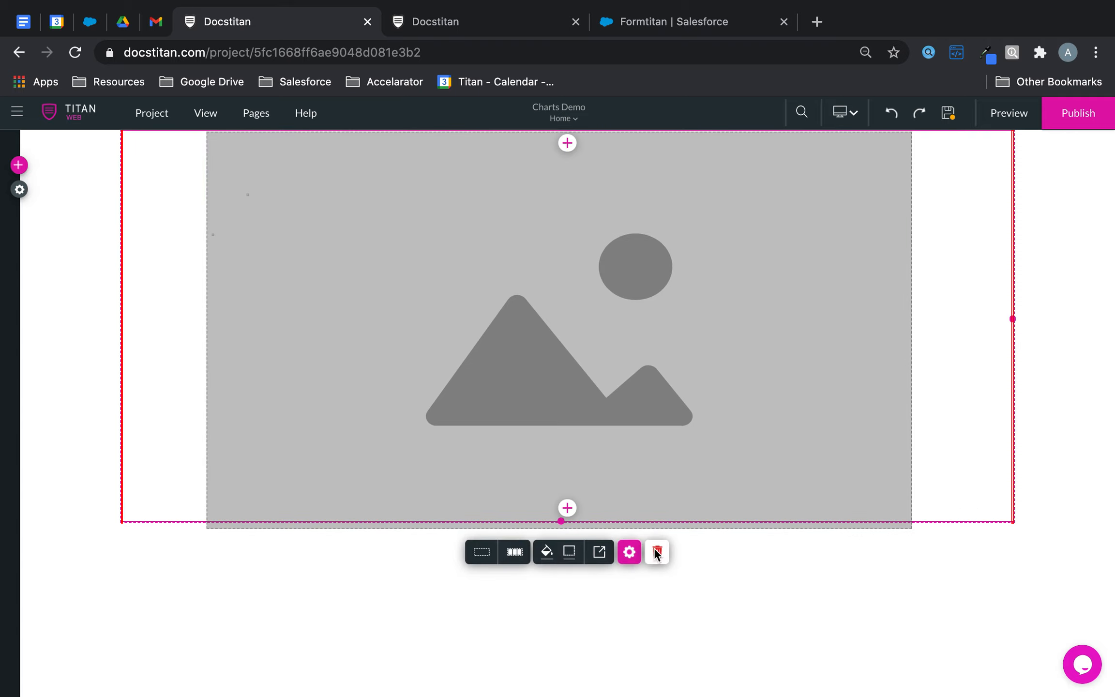
drag(562, 521, 569, 589)
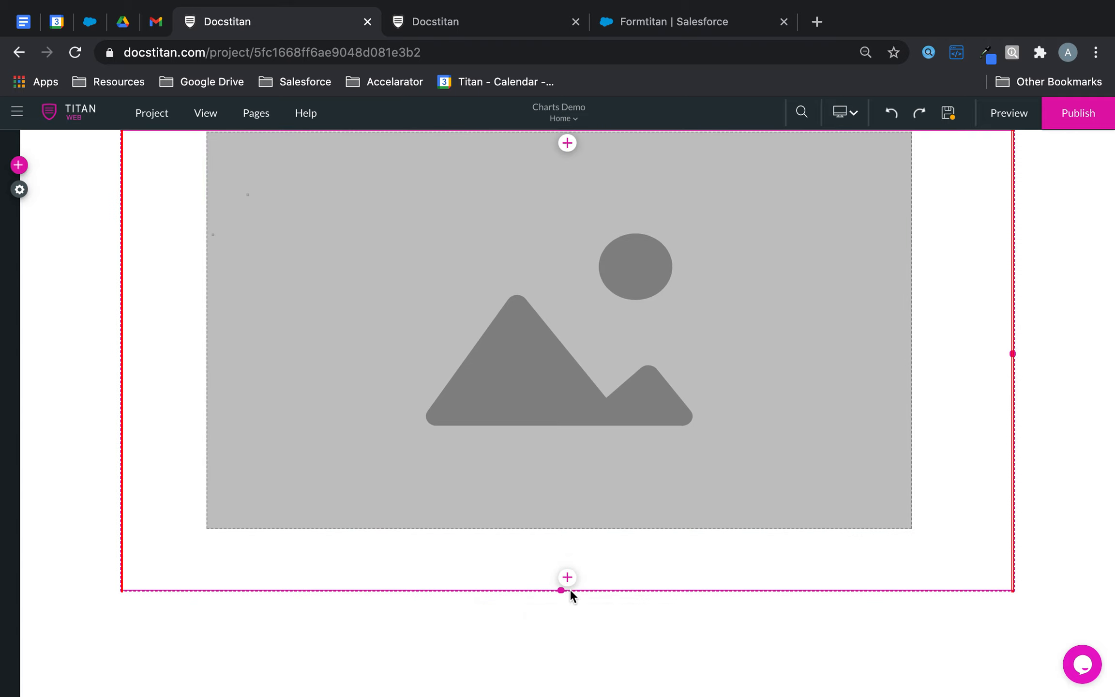
click(755, 390)
drag(816, 245, 828, 257)
click(945, 119)
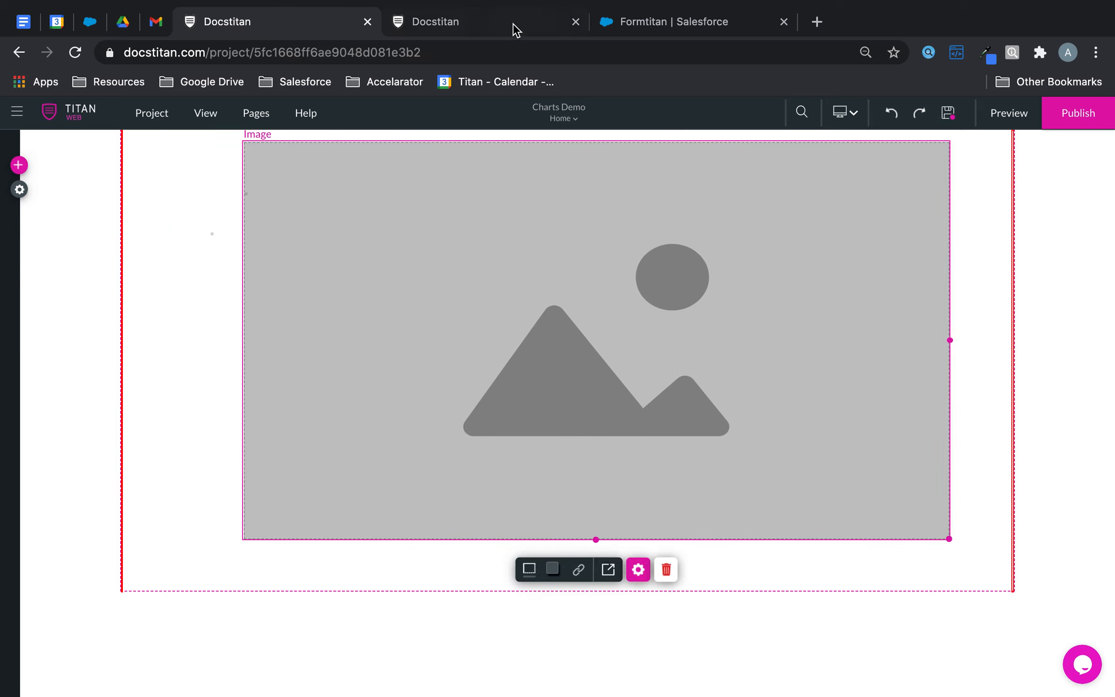
- Close the outdated published page, publish the updated project, and launch the site to check the hover image
click(575, 21)
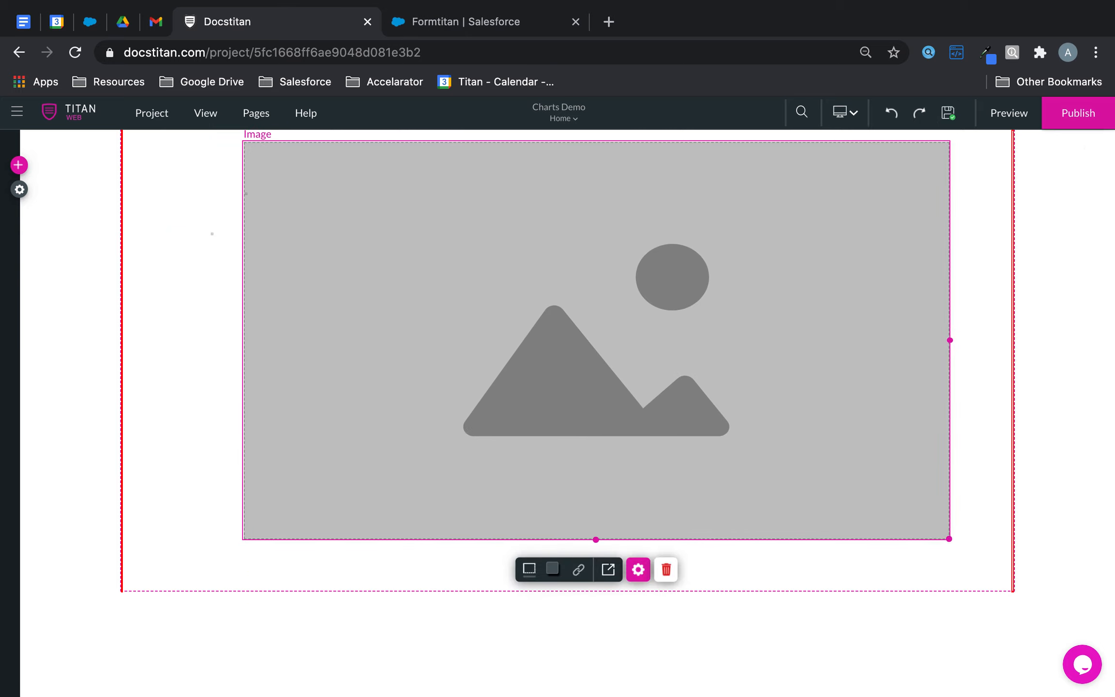
click(1073, 89)
click(635, 96)
click(1081, 113)
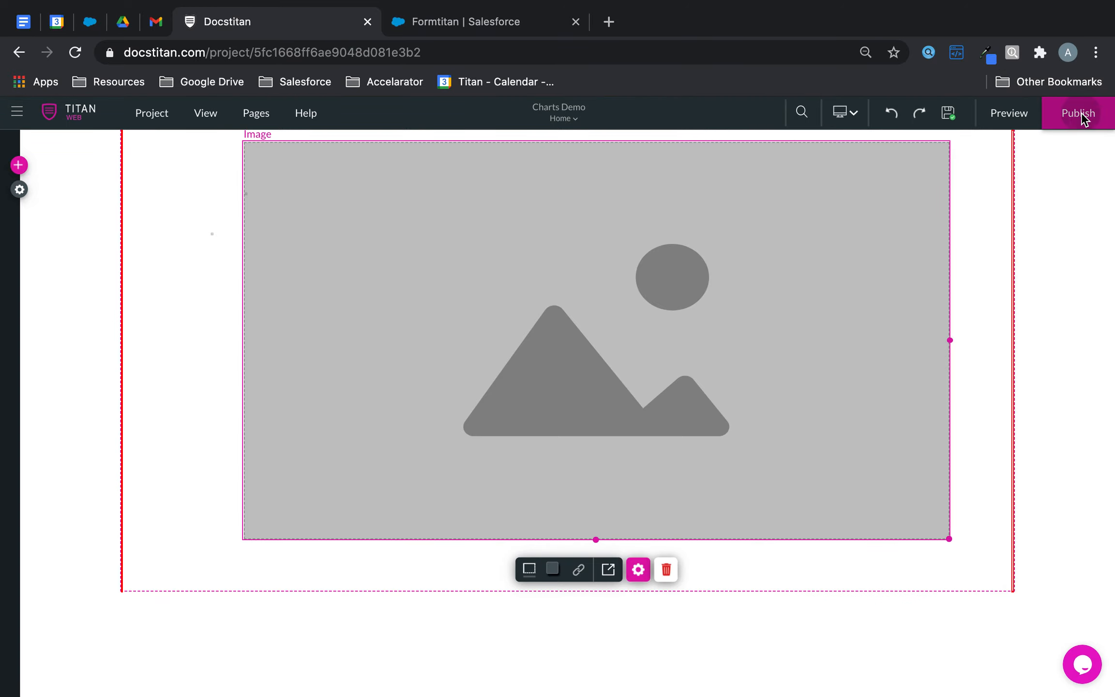
click(569, 367)
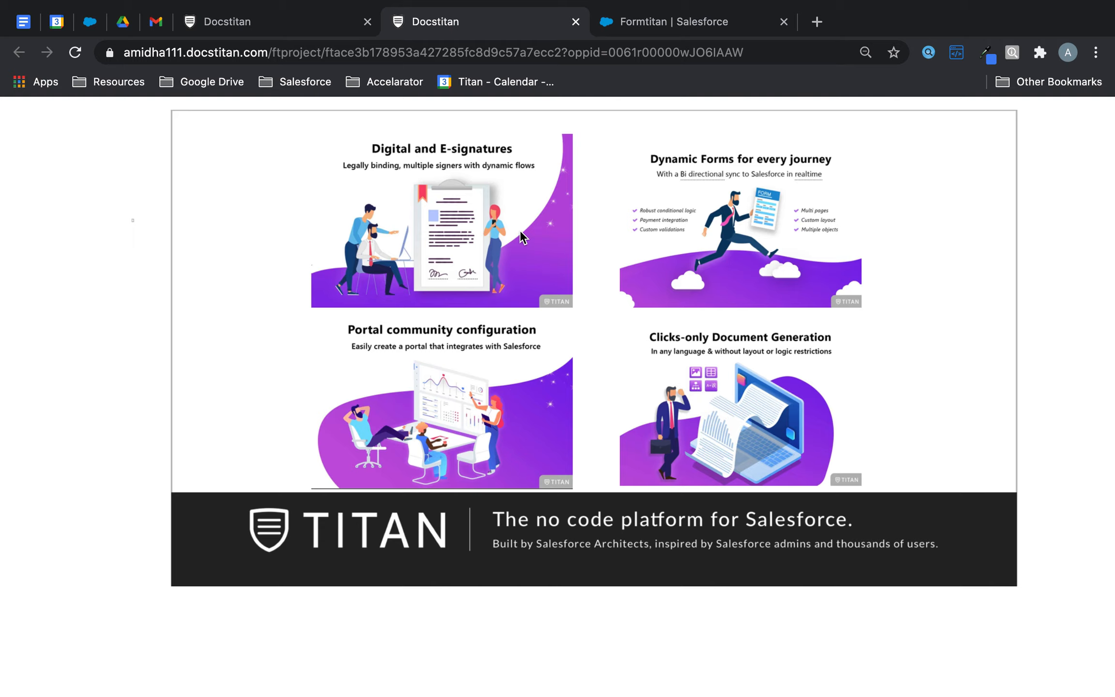
- Return to the project editor, closing the published page and the publish dialog
click(250, 21)
click(575, 21)
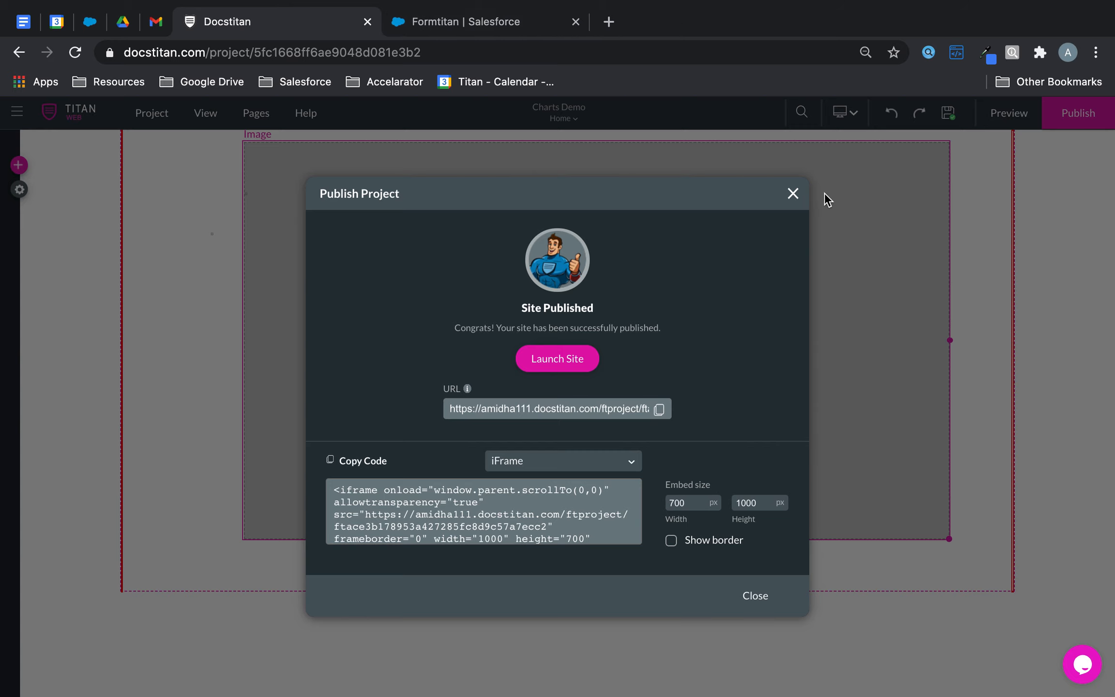
click(794, 194)
- Set the image element's on-click image to a picture from the gallery
click(638, 569)
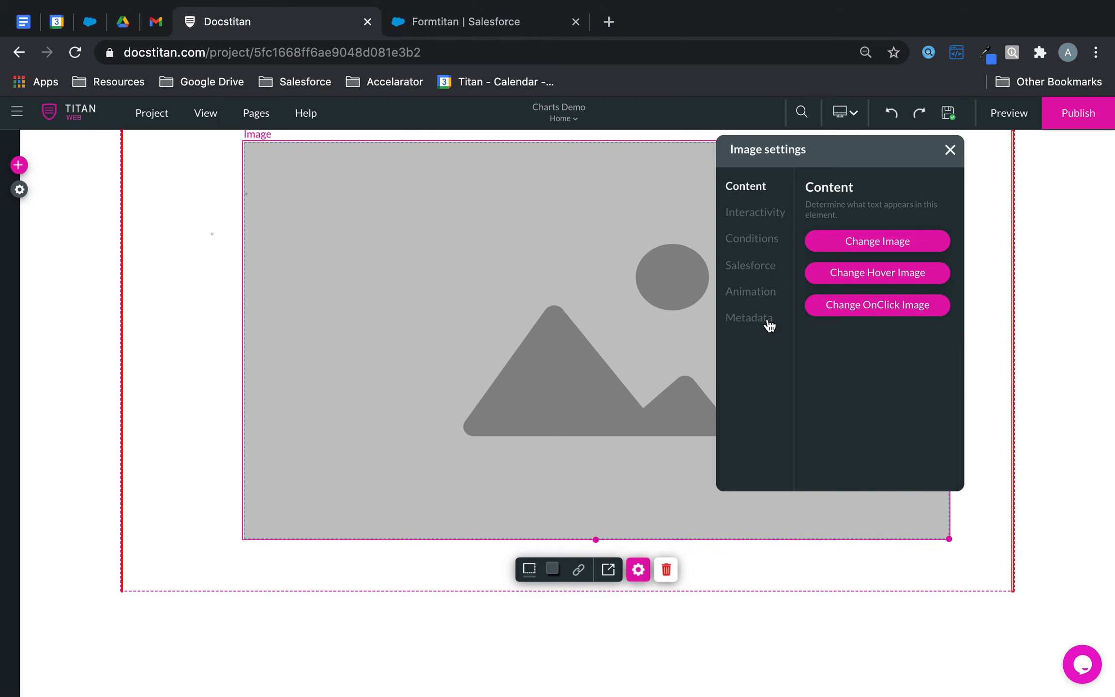
click(868, 317)
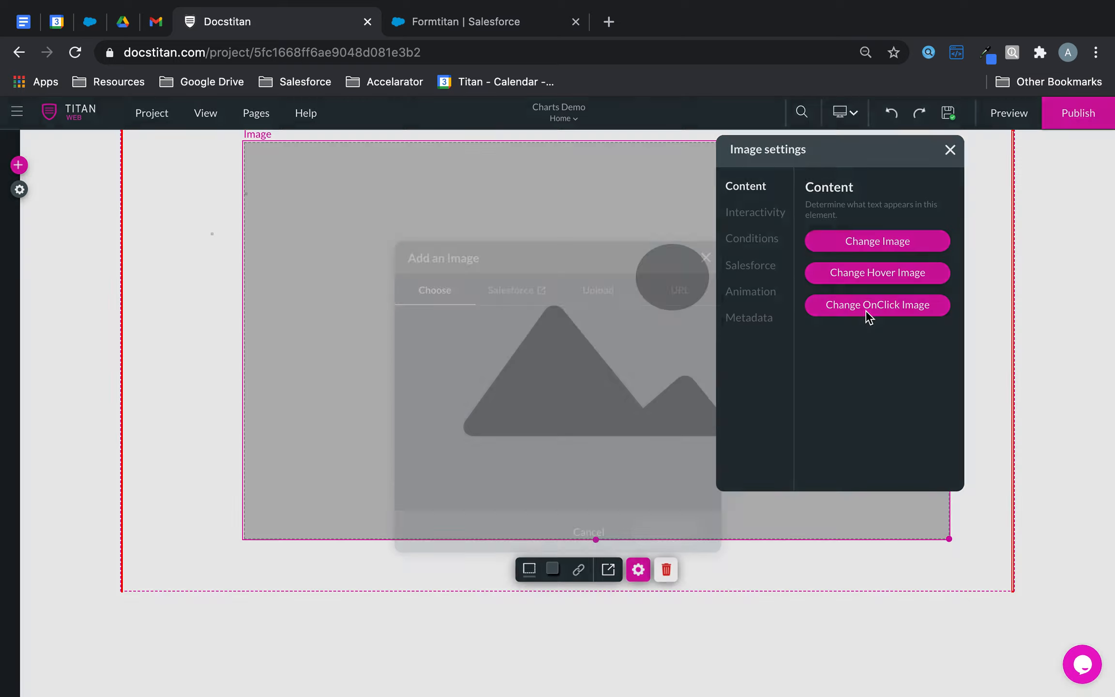
click(441, 349)
click(667, 532)
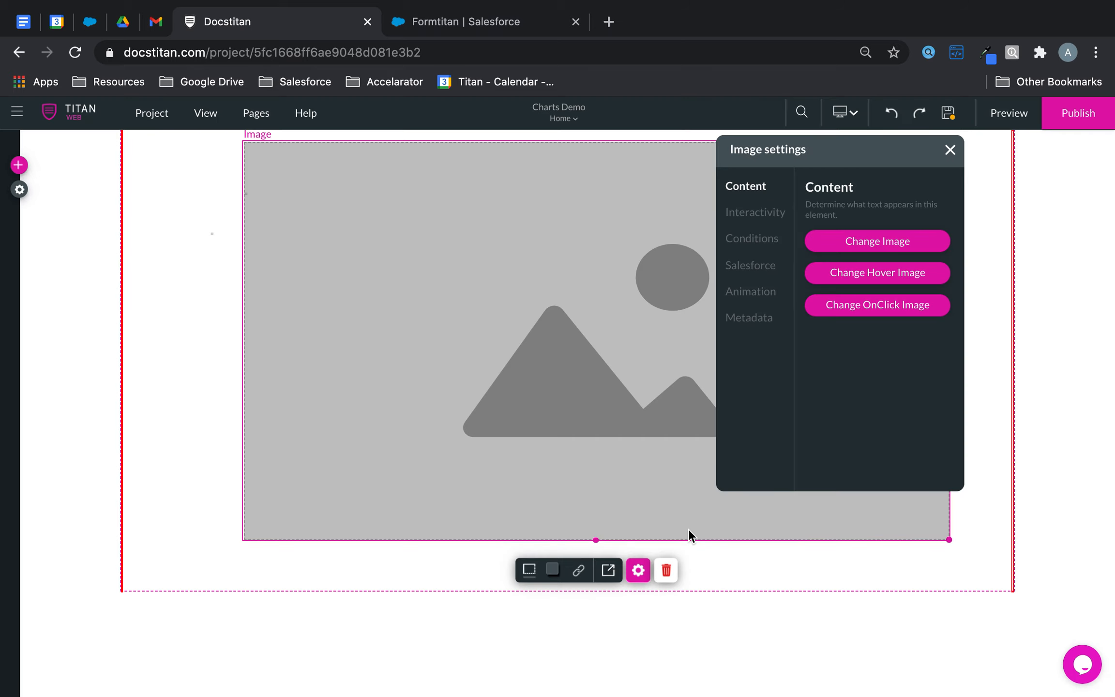
- Publish the project again with the on-click image and launch the published site
click(1065, 107)
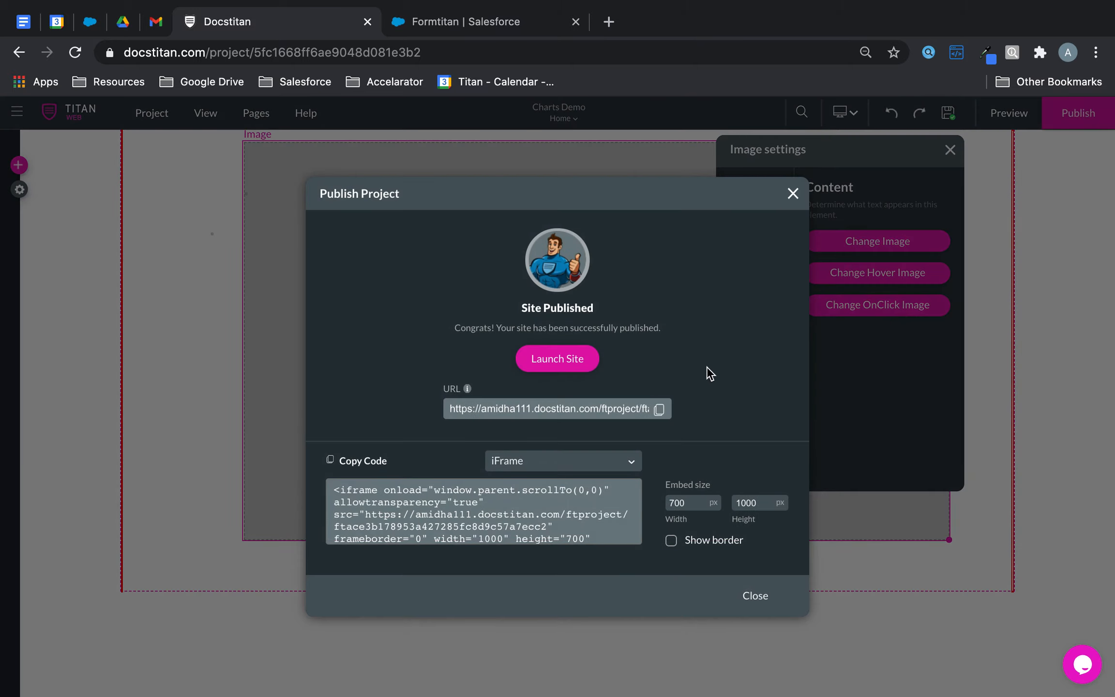
click(571, 360)
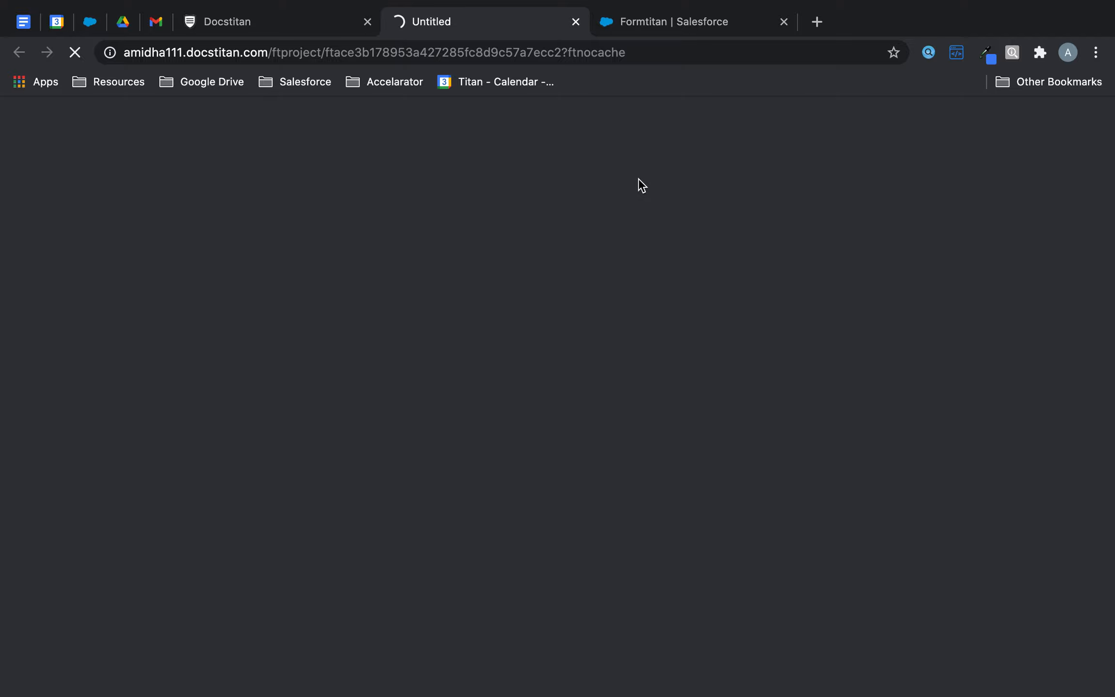